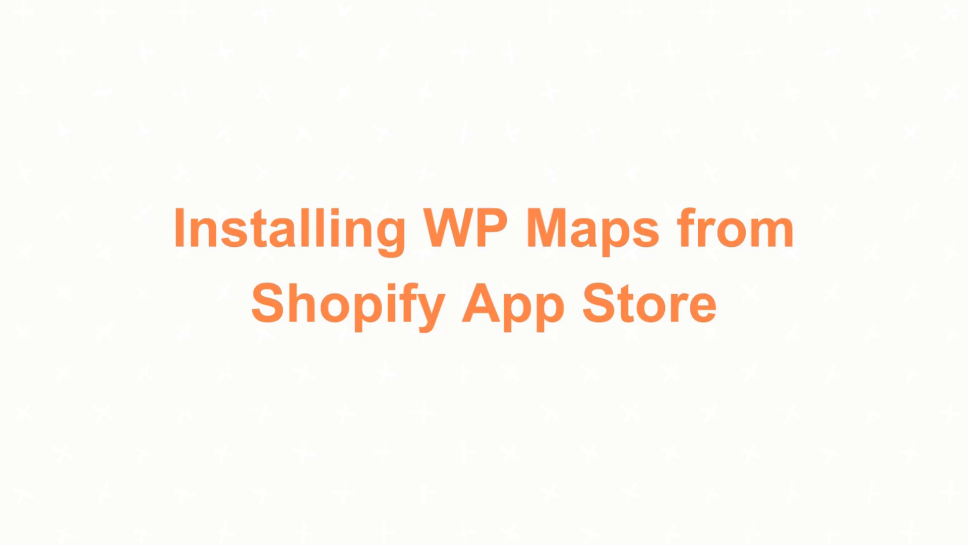
Search the Shopify App Store for "WP Maps" from the store admin.
{"action": "left_click", "coordinate": [347, 50]}
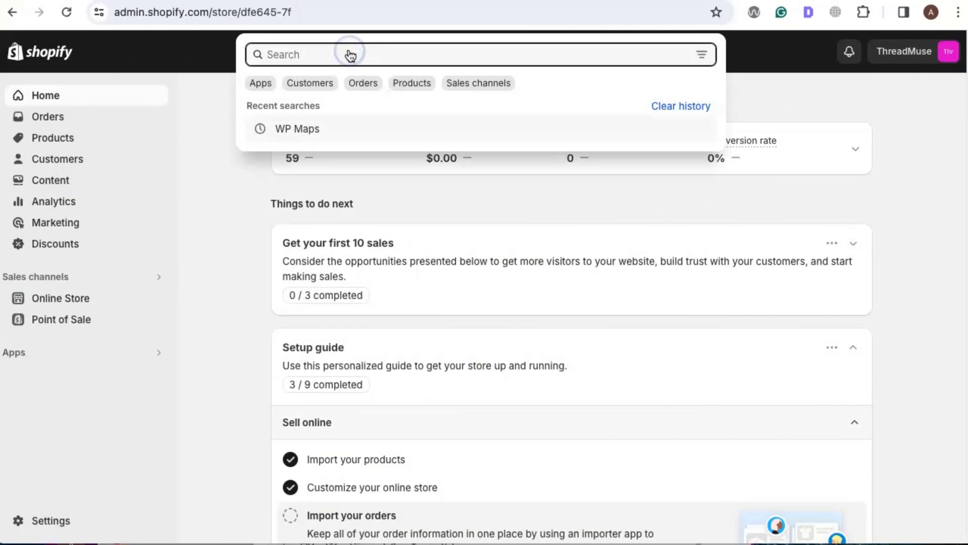
{"action": "type", "text": "WP Ma"}
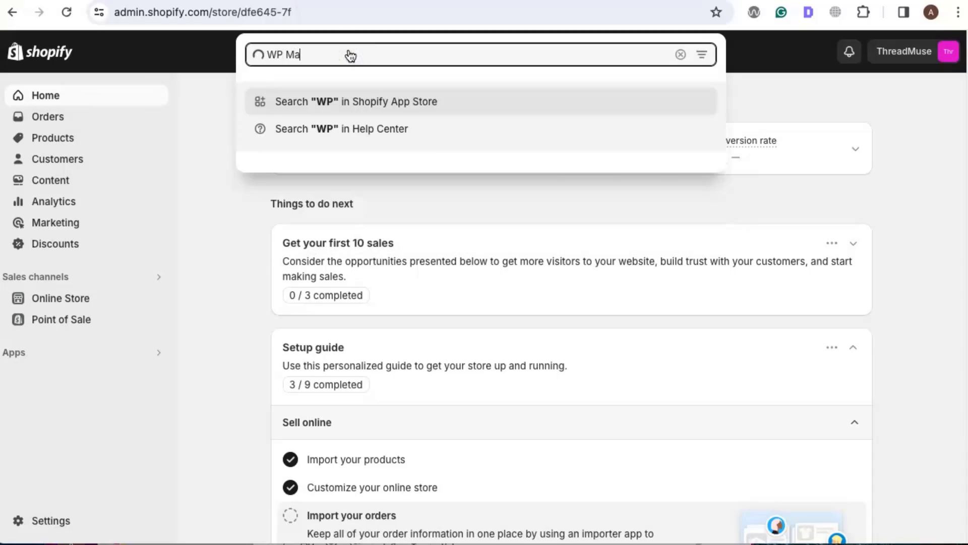
{"action": "type", "text": "ps"}
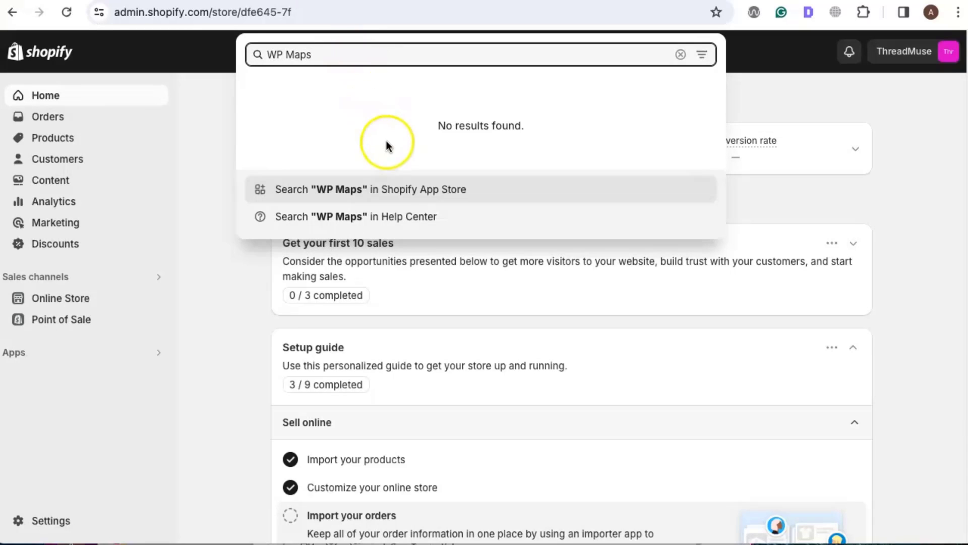
{"action": "left_click", "coordinate": [391, 193]}
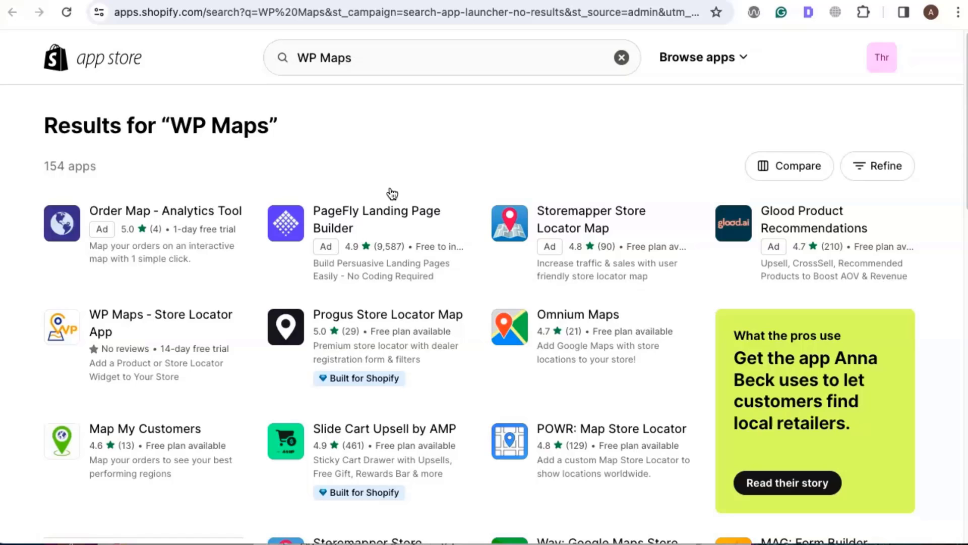
Install the WP Maps - Store Locator App on the store and approve its data access.
{"action": "left_click", "coordinate": [137, 325]}
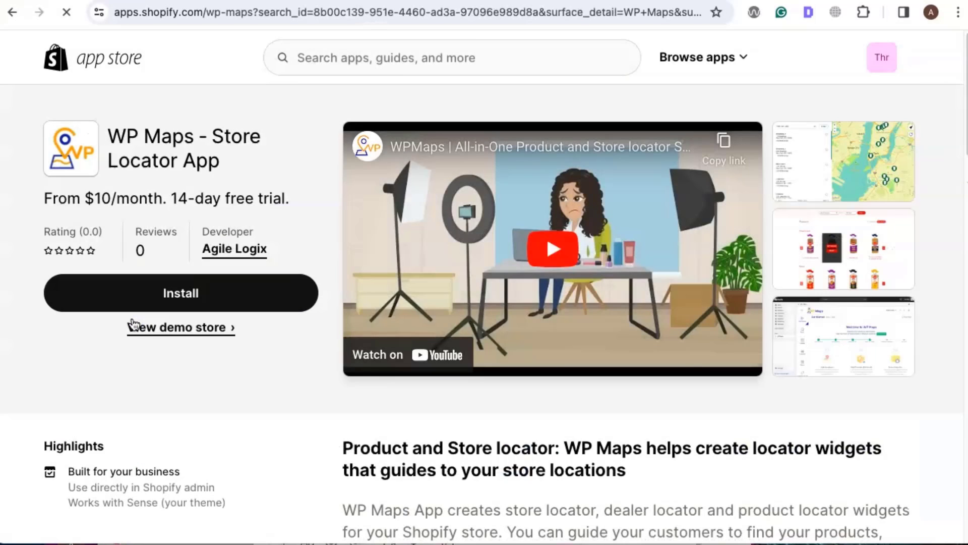
{"action": "left_click", "coordinate": [73, 296]}
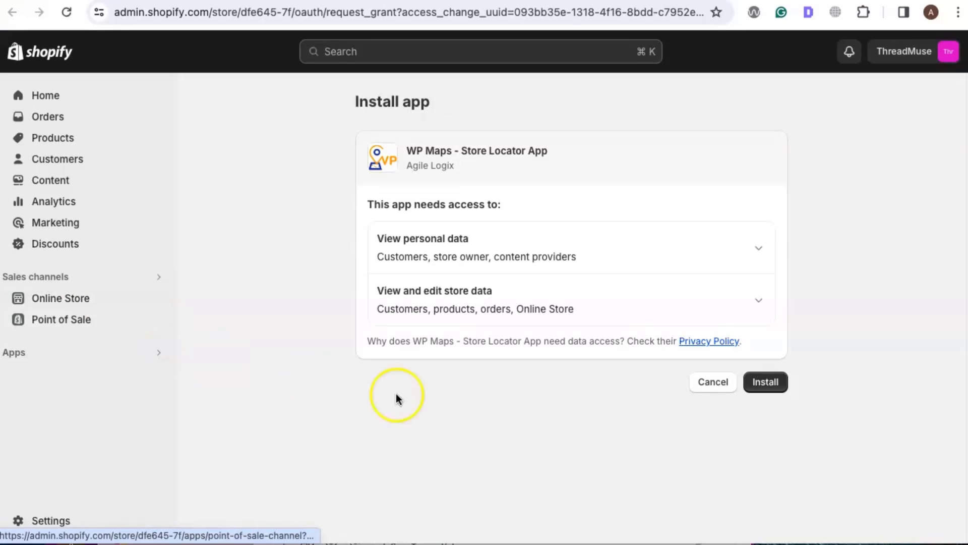
{"action": "left_click", "coordinate": [773, 388]}
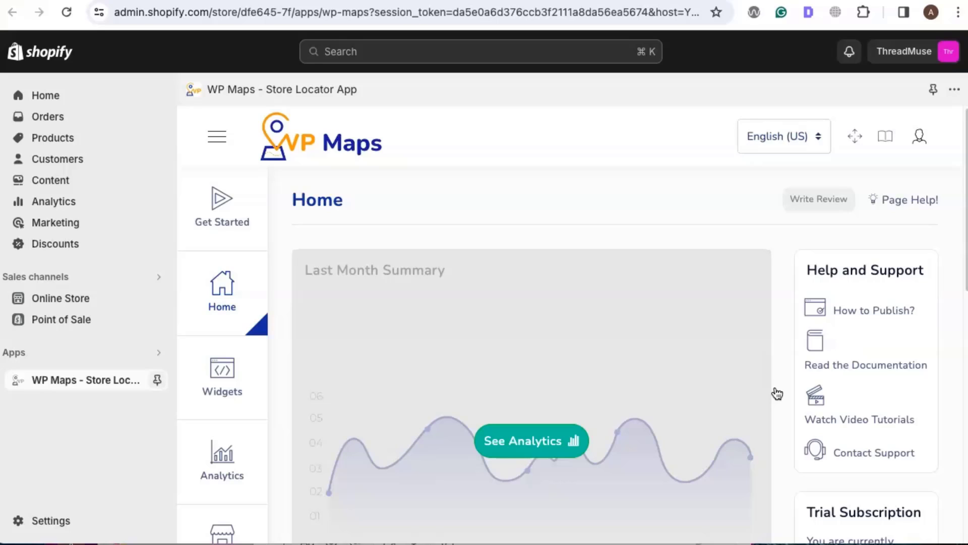
View the WP Maps account options and close them again.
{"action": "left_click", "coordinate": [919, 137]}
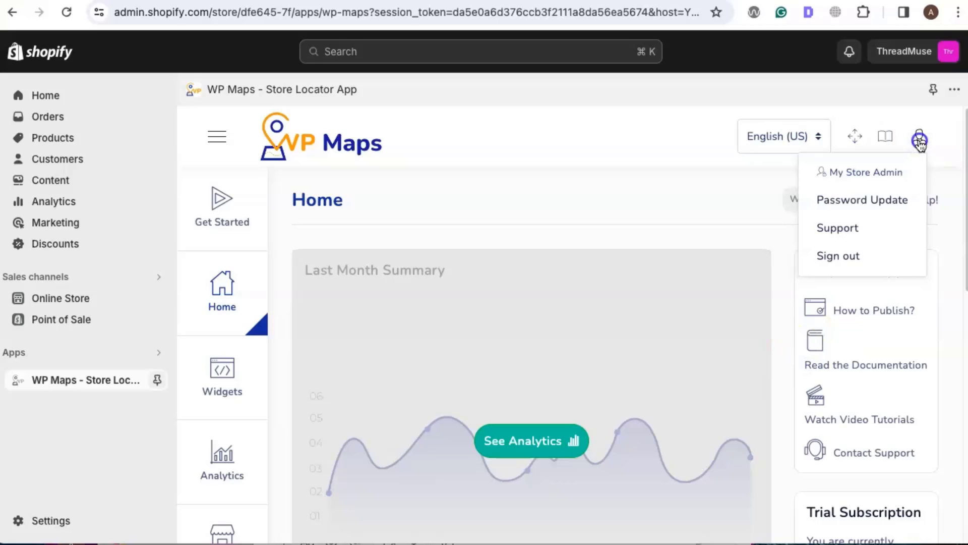
{"action": "left_click", "coordinate": [304, 222]}
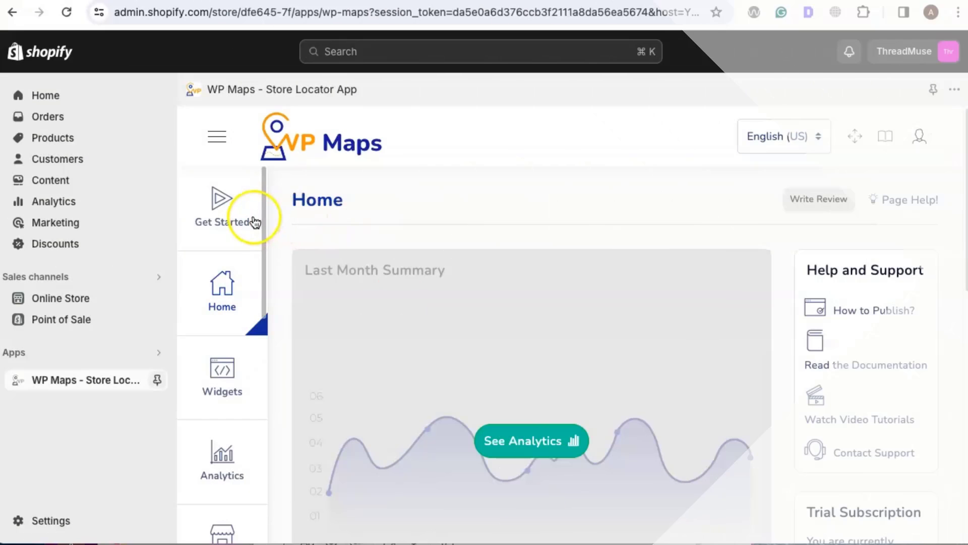
Review the setup stages in the Get Started guide and open the page for importing locations.
{"action": "left_click", "coordinate": [220, 222]}
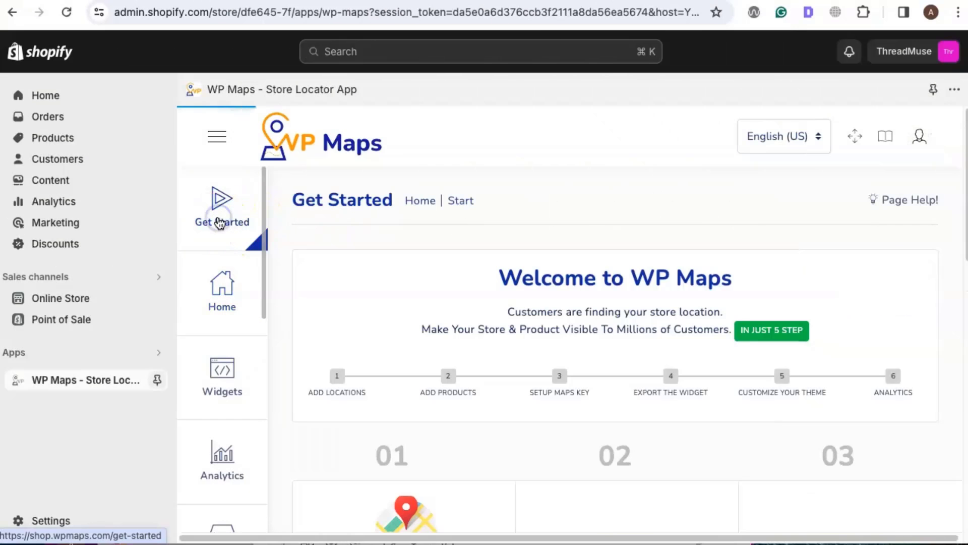
{"action": "scroll", "coordinate": [492, 279], "scroll_direction": "down", "scroll_amount": 3}
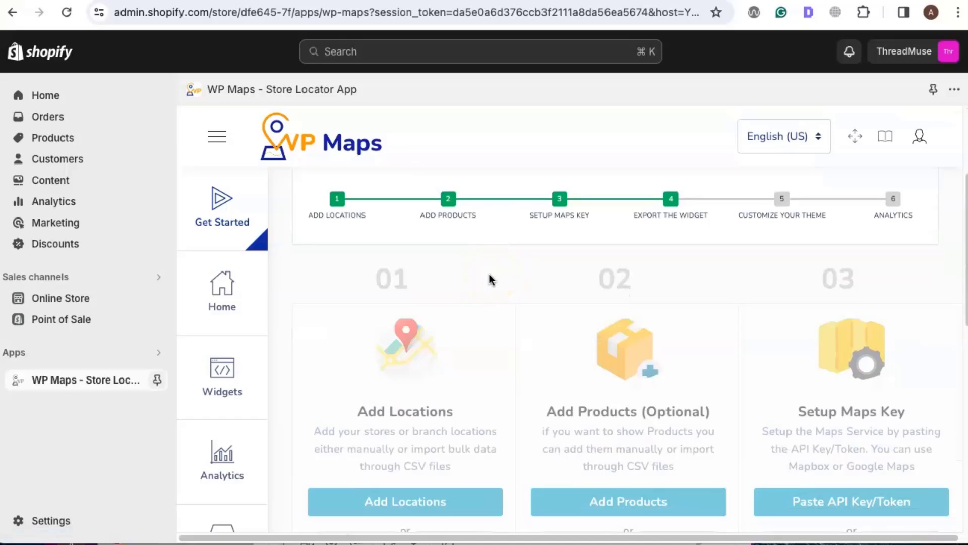
{"action": "scroll", "coordinate": [491, 278], "scroll_direction": "down", "scroll_amount": 1}
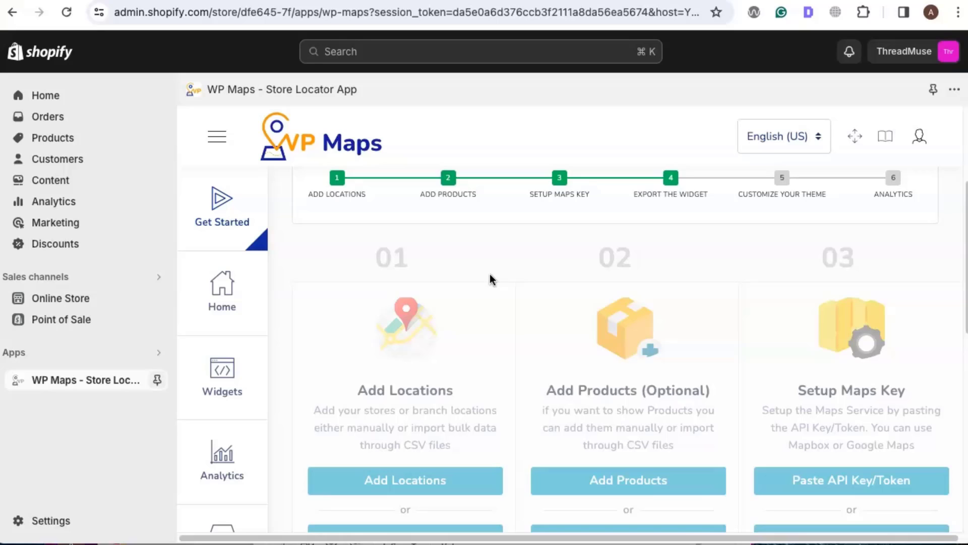
{"action": "scroll", "coordinate": [502, 280], "scroll_direction": "down", "scroll_amount": 1}
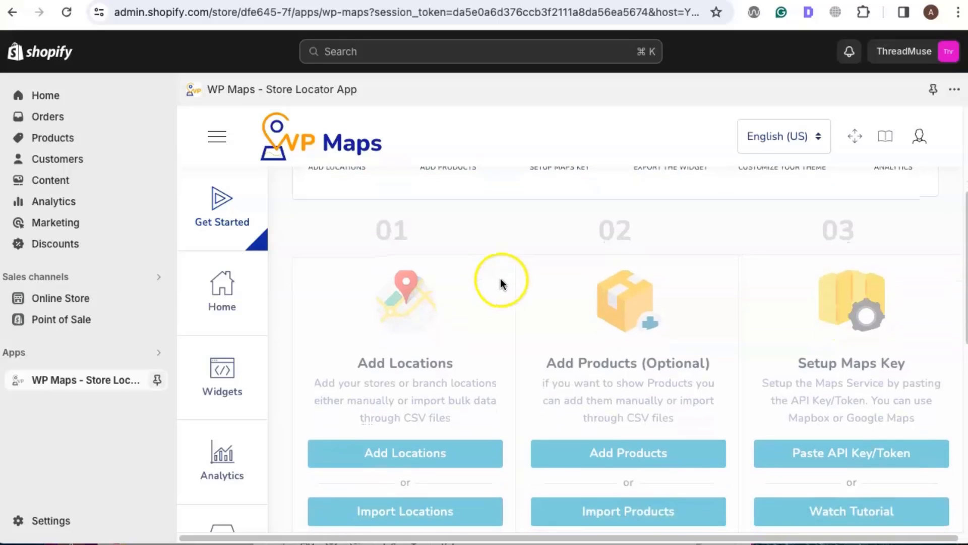
{"action": "scroll", "coordinate": [500, 285], "scroll_direction": "down", "scroll_amount": 1}
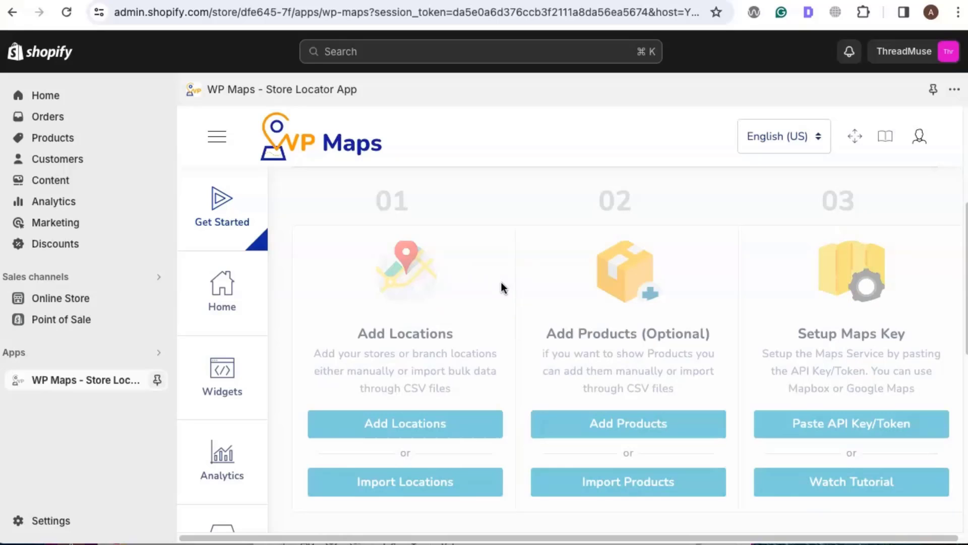
{"action": "left_click", "coordinate": [404, 487]}
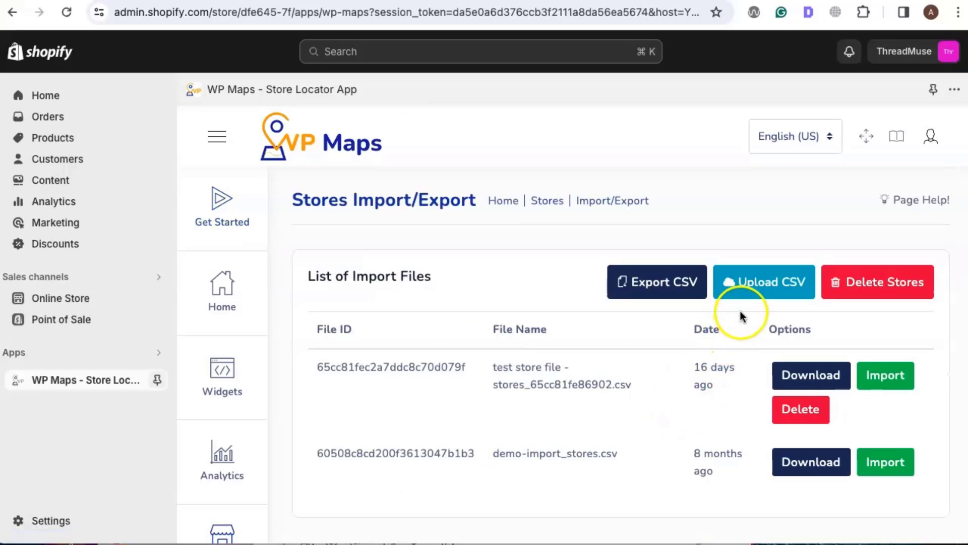
Start a new location from the Get Started guide, title it "Store A1" and choose the Brown marker.
{"action": "left_click", "coordinate": [214, 232]}
{"action": "scroll", "coordinate": [368, 379], "scroll_direction": "down", "scroll_amount": 6}
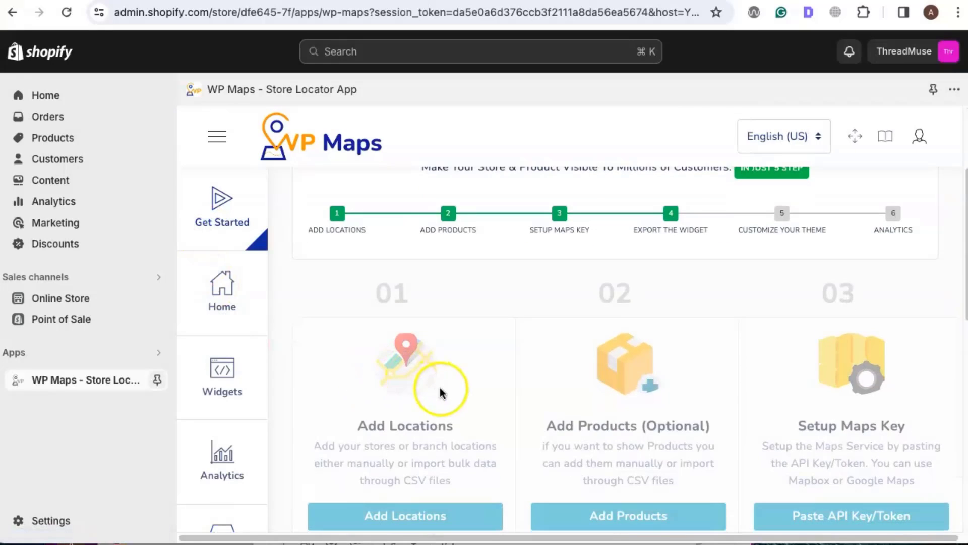
{"action": "left_click", "coordinate": [406, 340]}
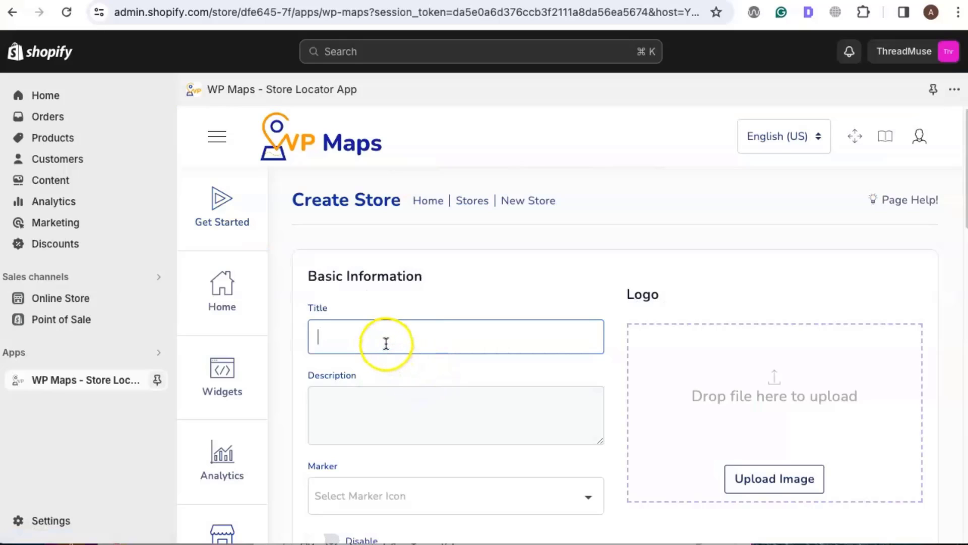
{"action": "scroll", "coordinate": [386, 345], "scroll_direction": "down", "scroll_amount": 1}
{"action": "left_click", "coordinate": [364, 297]}
{"action": "type", "text": "S"}
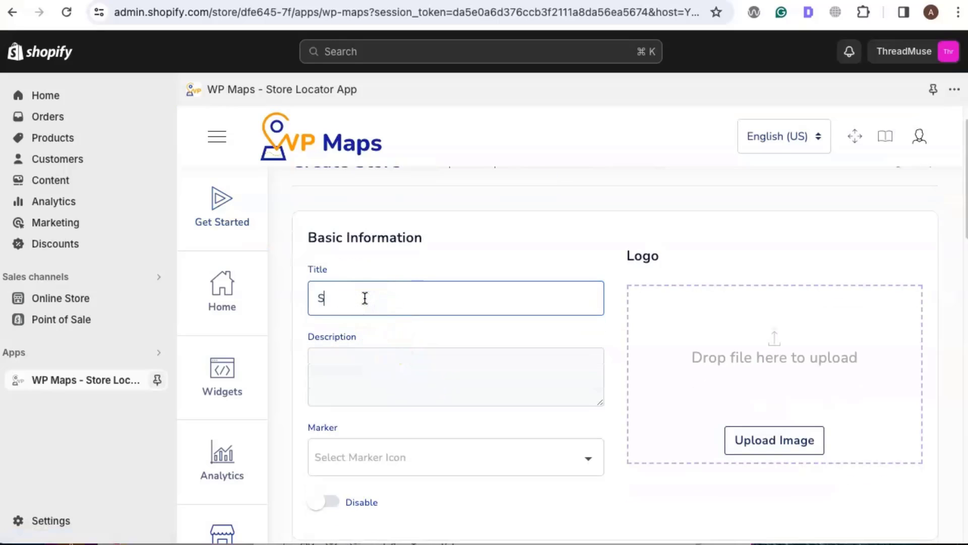
{"action": "type", "text": "tore A1"}
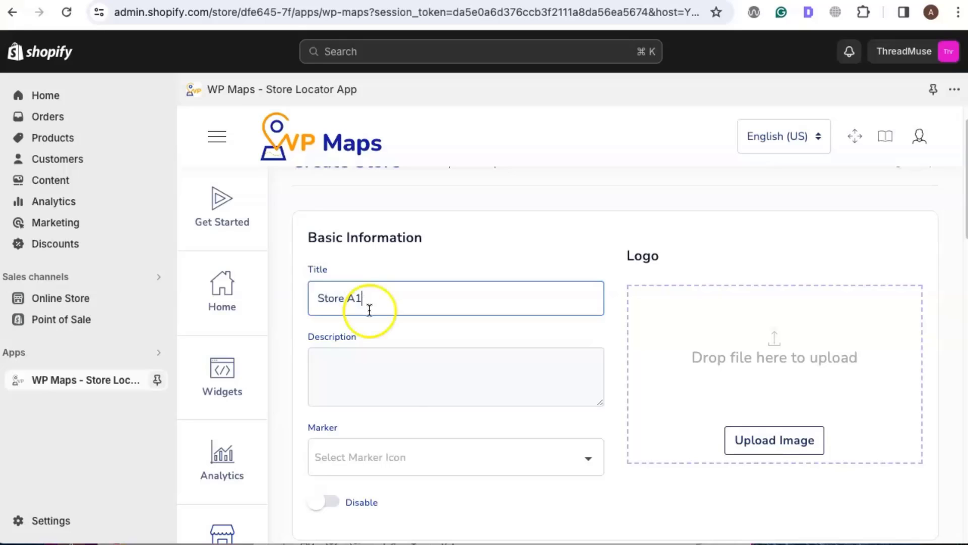
{"action": "left_click", "coordinate": [428, 452]}
{"action": "left_click", "coordinate": [365, 373]}
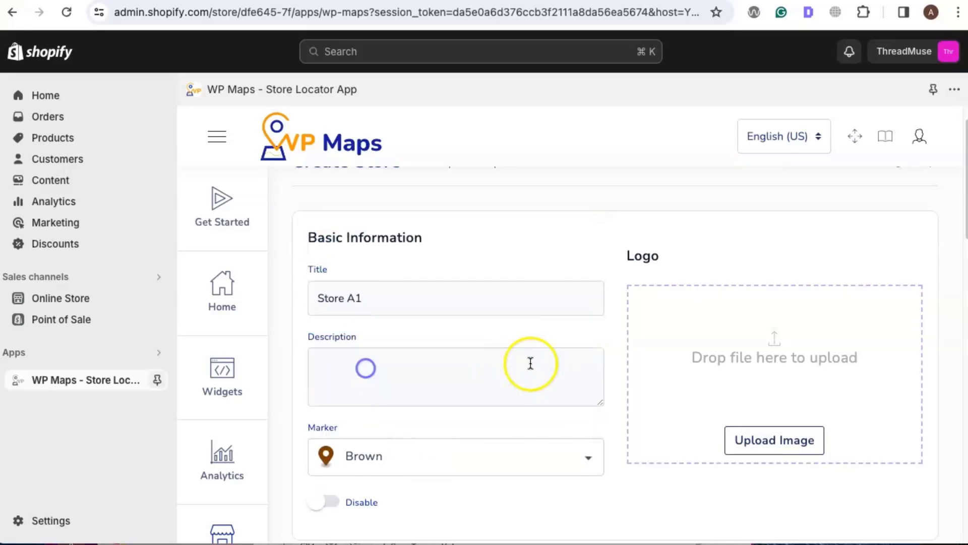
Set the new store's country to United States and its city to Dallas.
{"action": "scroll", "coordinate": [610, 367], "scroll_direction": "down", "scroll_amount": 12}
{"action": "scroll", "coordinate": [602, 367], "scroll_direction": "up", "scroll_amount": 5}
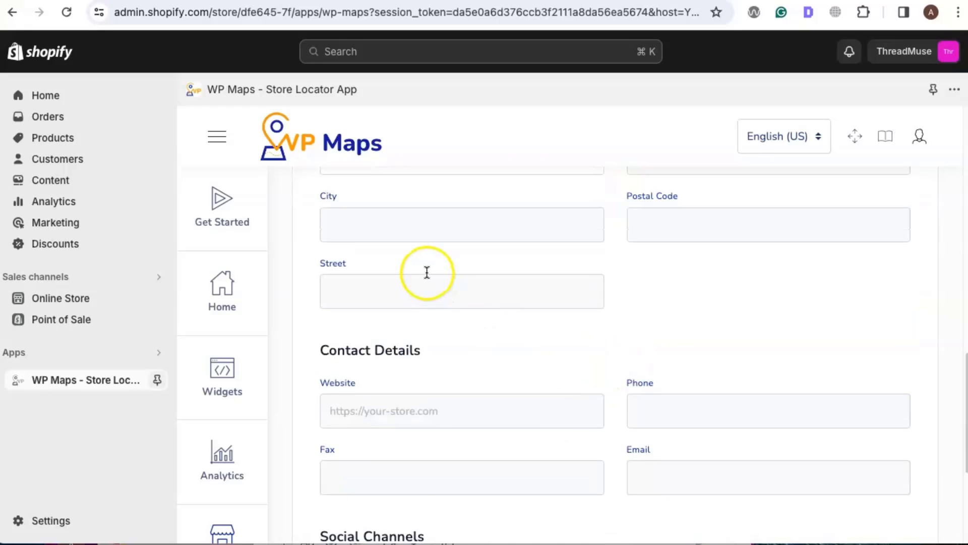
{"action": "left_click", "coordinate": [389, 355]}
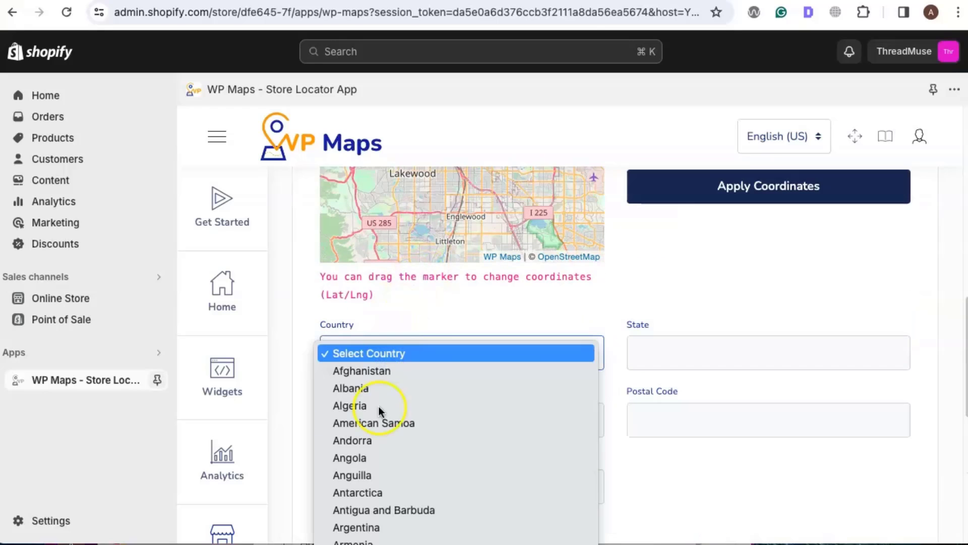
{"action": "scroll", "coordinate": [377, 428], "scroll_direction": "down", "scroll_amount": 20}
{"action": "scroll", "coordinate": [381, 542], "scroll_direction": "down", "scroll_amount": 2}
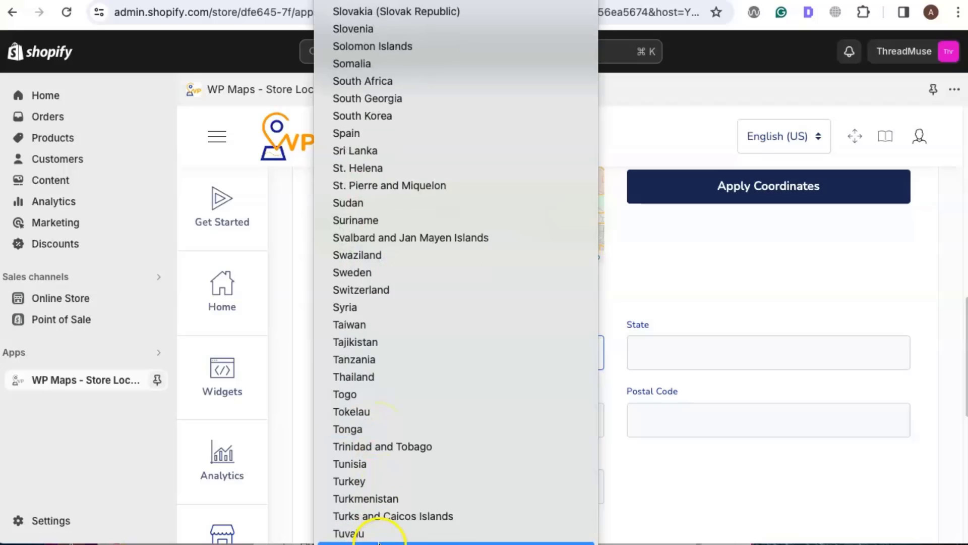
{"action": "left_click", "coordinate": [381, 544]}
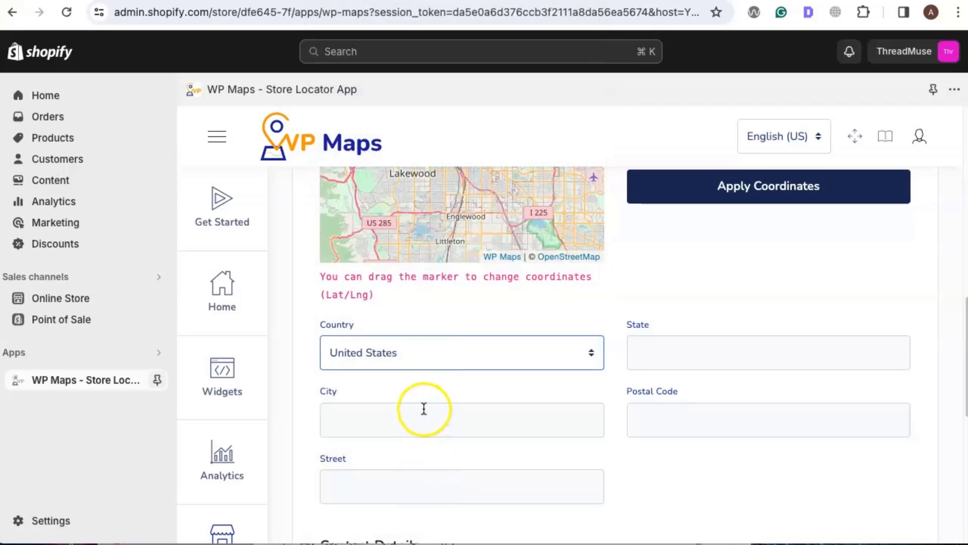
{"action": "left_click", "coordinate": [421, 411]}
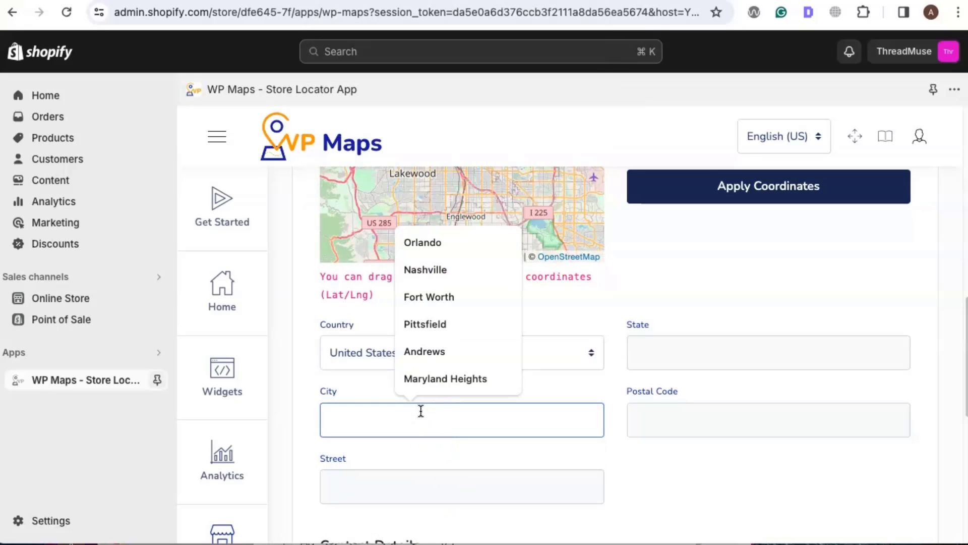
{"action": "type", "text": "Da"}
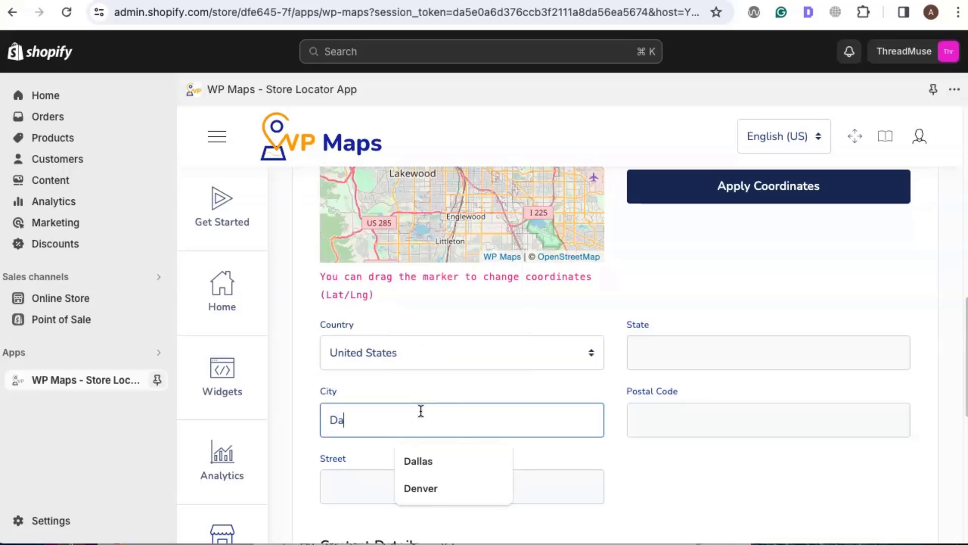
{"action": "type", "text": "llas"}
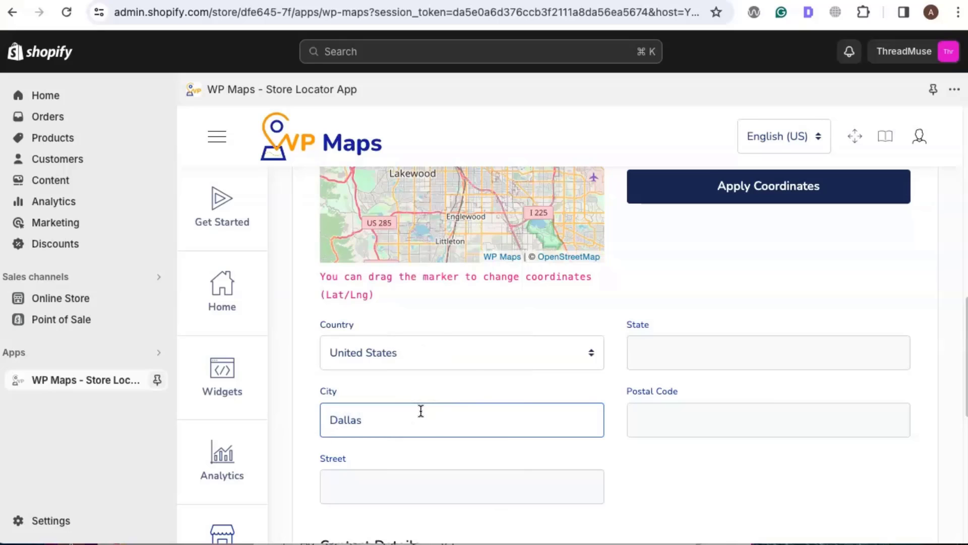
Save the new store, leaving its contact details and social channels empty.
{"action": "scroll", "coordinate": [421, 411], "scroll_direction": "down", "scroll_amount": 2}
{"action": "scroll", "coordinate": [353, 459], "scroll_direction": "down", "scroll_amount": 2}
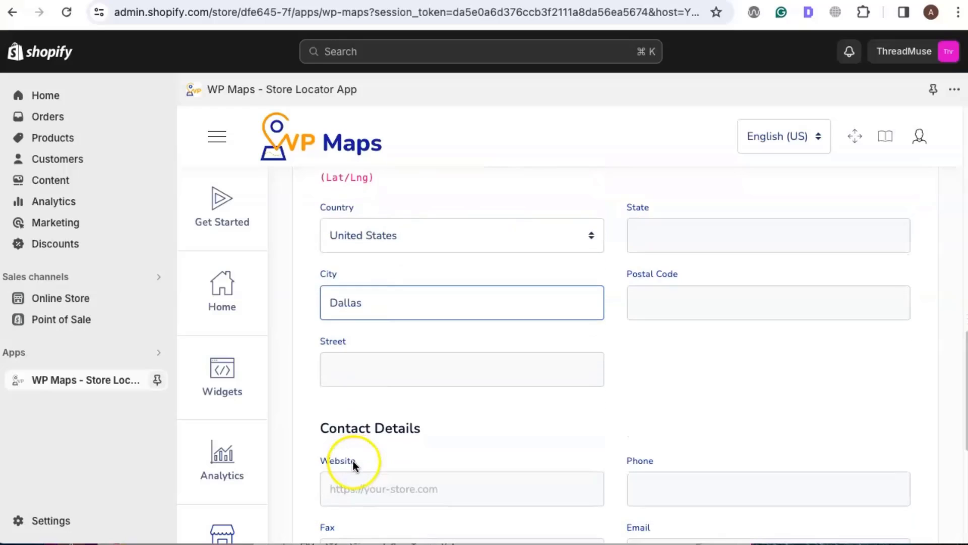
{"action": "scroll", "coordinate": [356, 464], "scroll_direction": "down", "scroll_amount": 4}
{"action": "scroll", "coordinate": [358, 467], "scroll_direction": "down", "scroll_amount": 5}
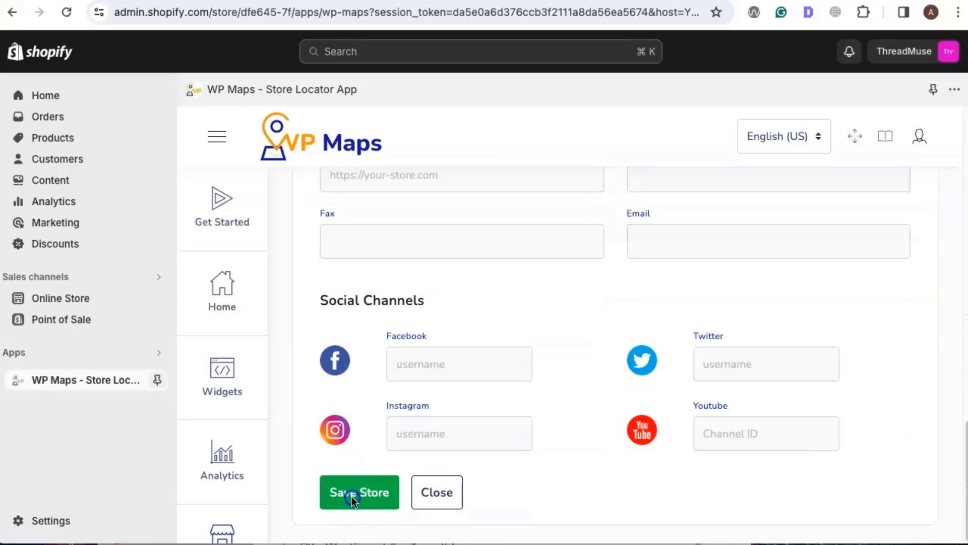
{"action": "left_click", "coordinate": [352, 495]}
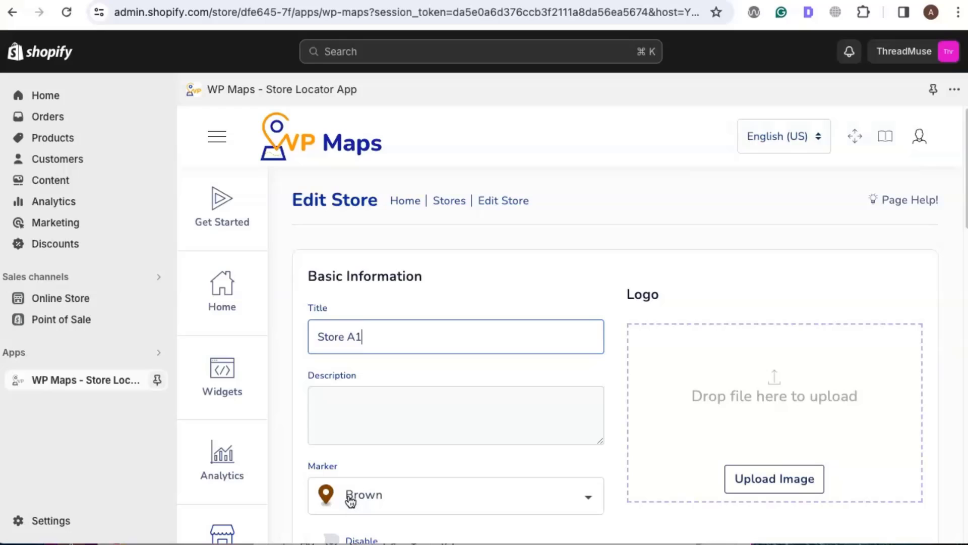
Go back to the Get Started guide and open the Google Maps API key settings from the maps key stage.
{"action": "left_click", "coordinate": [244, 226]}
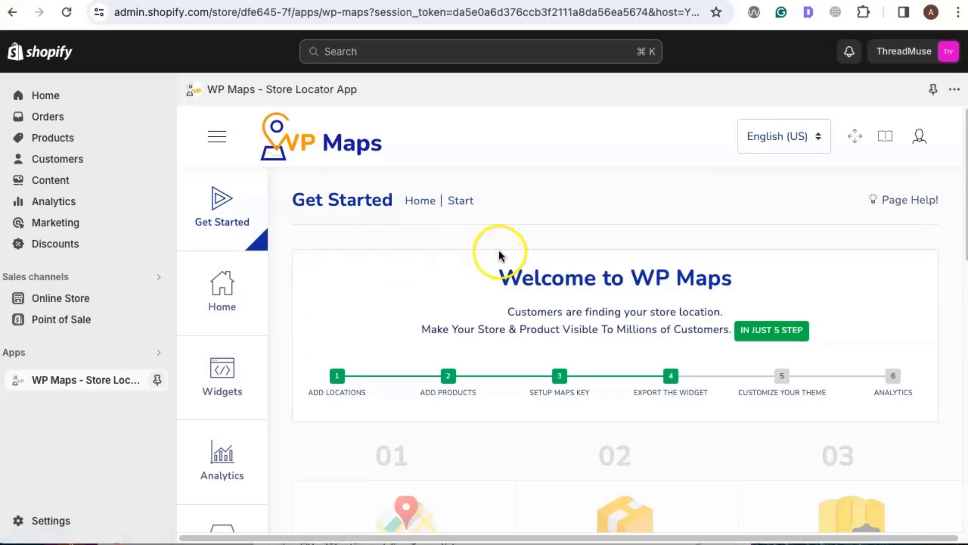
{"action": "scroll", "coordinate": [498, 249], "scroll_direction": "down", "scroll_amount": 5}
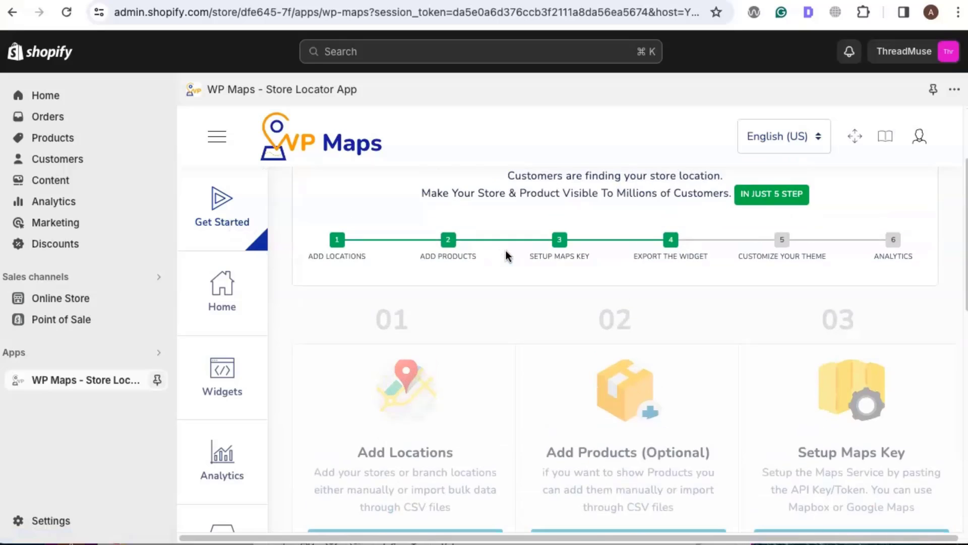
{"action": "scroll", "coordinate": [508, 258], "scroll_direction": "up", "scroll_amount": 1}
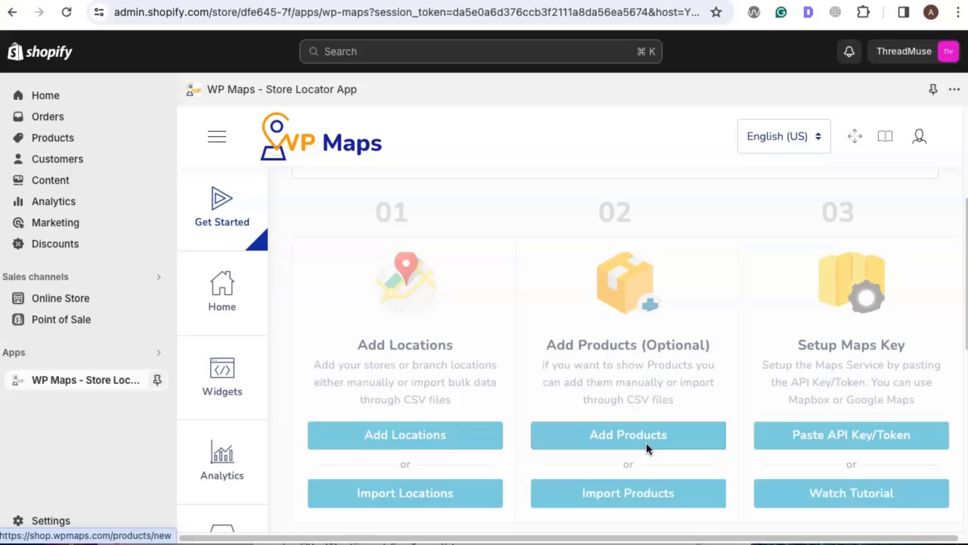
{"action": "left_click", "coordinate": [804, 440]}
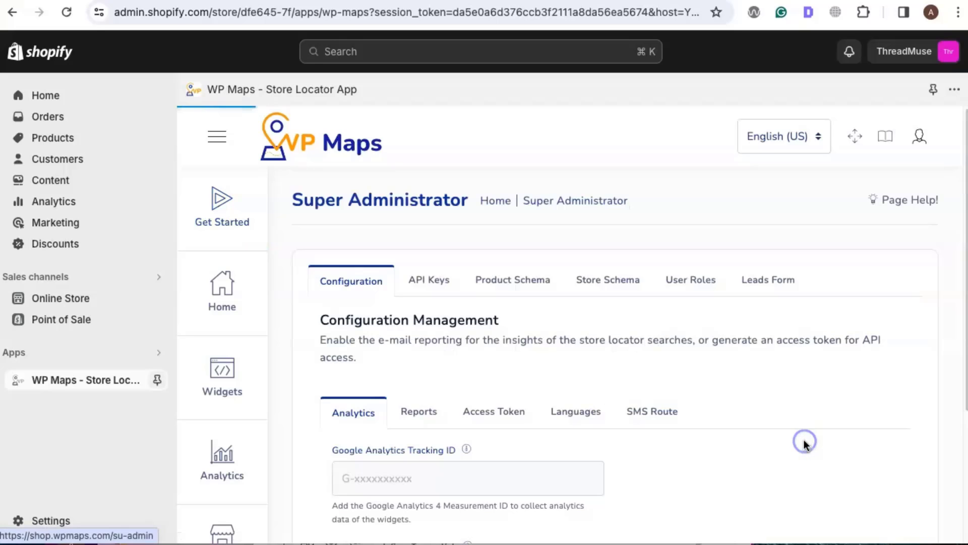
{"action": "left_click", "coordinate": [432, 292]}
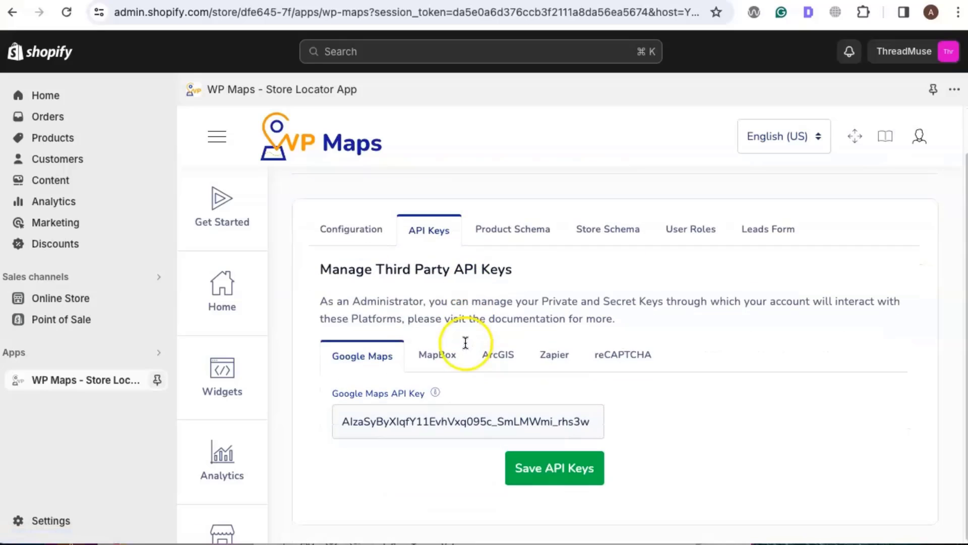
Save the Google Maps API key in the third-party API key settings.
{"action": "scroll", "coordinate": [452, 338], "scroll_direction": "down", "scroll_amount": 1}
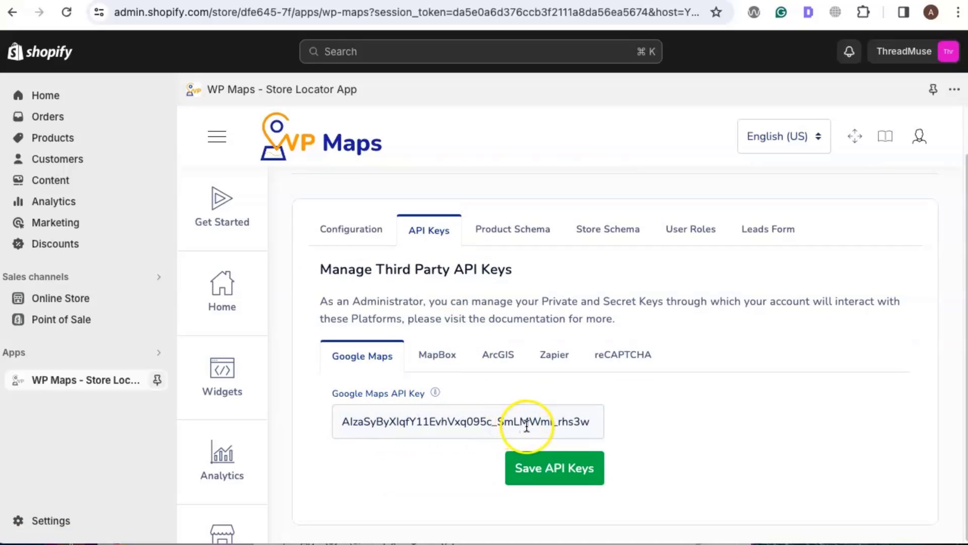
{"action": "left_click", "coordinate": [538, 470]}
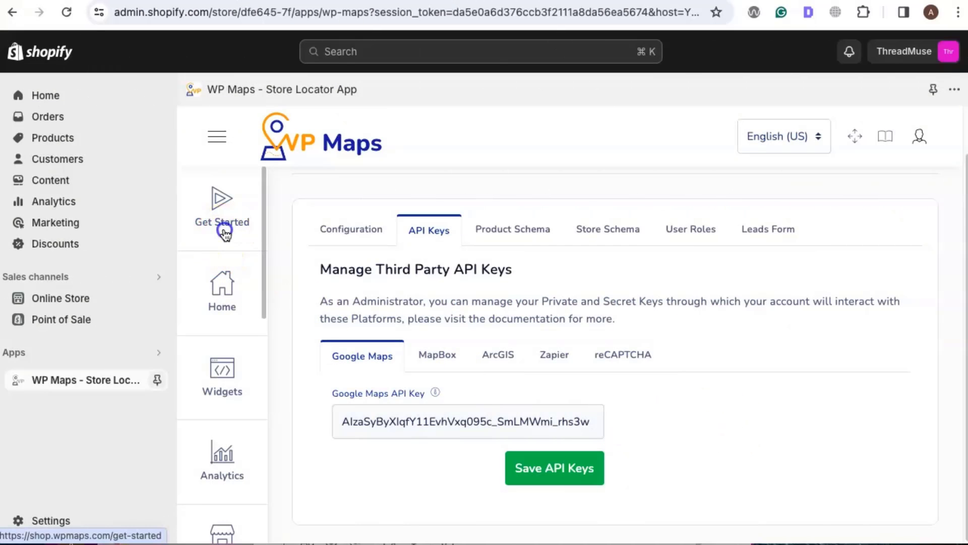
Return to the Get Started guide and start installing the Product Locator widget from its Export the Widget stage.
{"action": "left_click", "coordinate": [217, 212]}
{"action": "scroll", "coordinate": [388, 284], "scroll_direction": "down", "scroll_amount": 10}
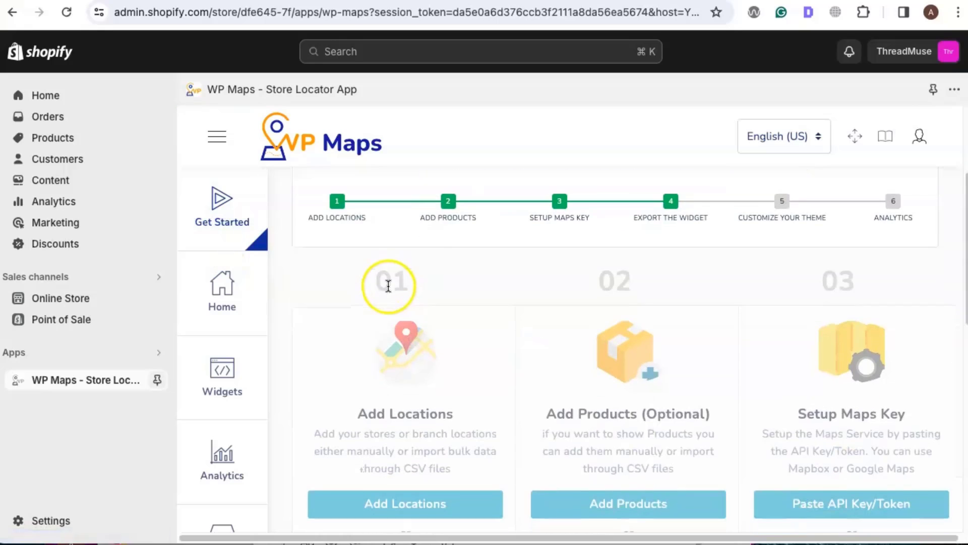
{"action": "scroll", "coordinate": [388, 291], "scroll_direction": "up", "scroll_amount": 1}
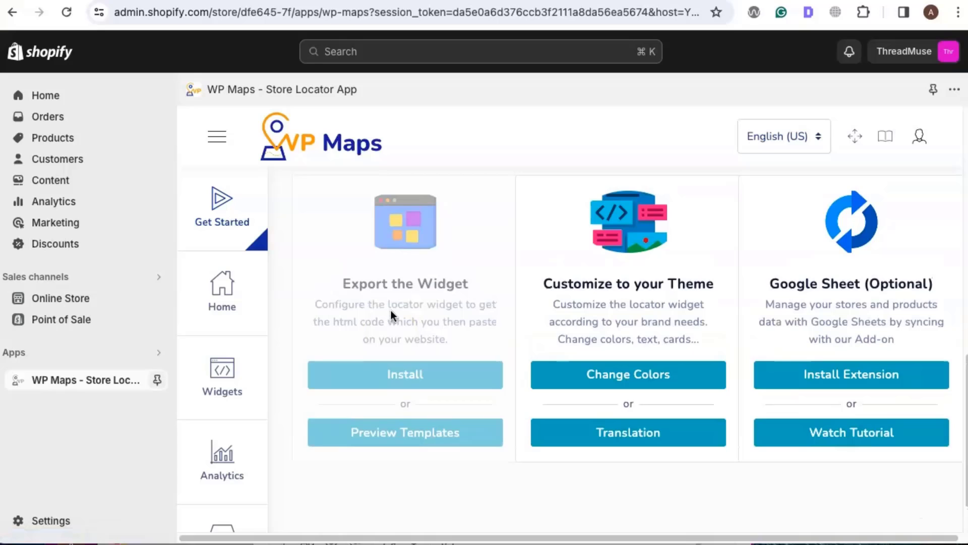
{"action": "left_click", "coordinate": [399, 374]}
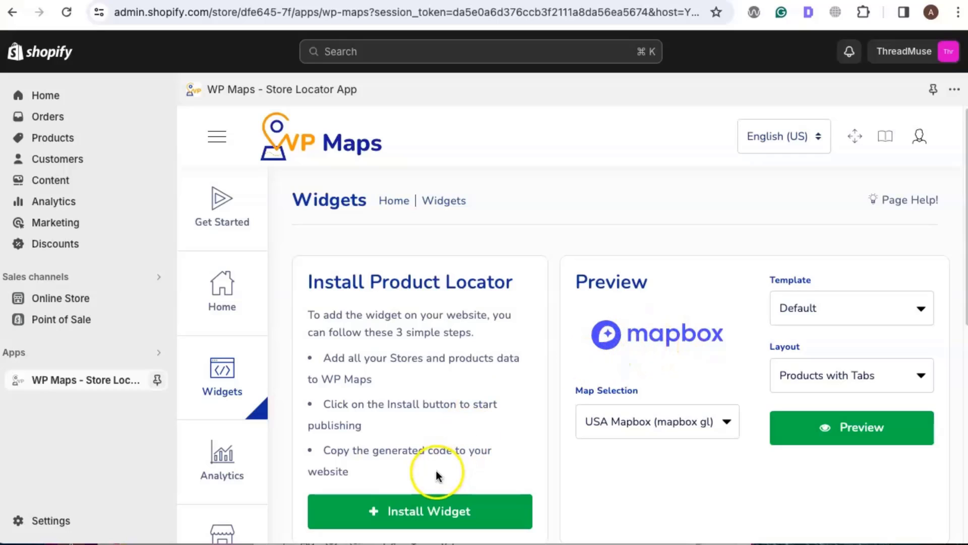
{"action": "left_click", "coordinate": [382, 512]}
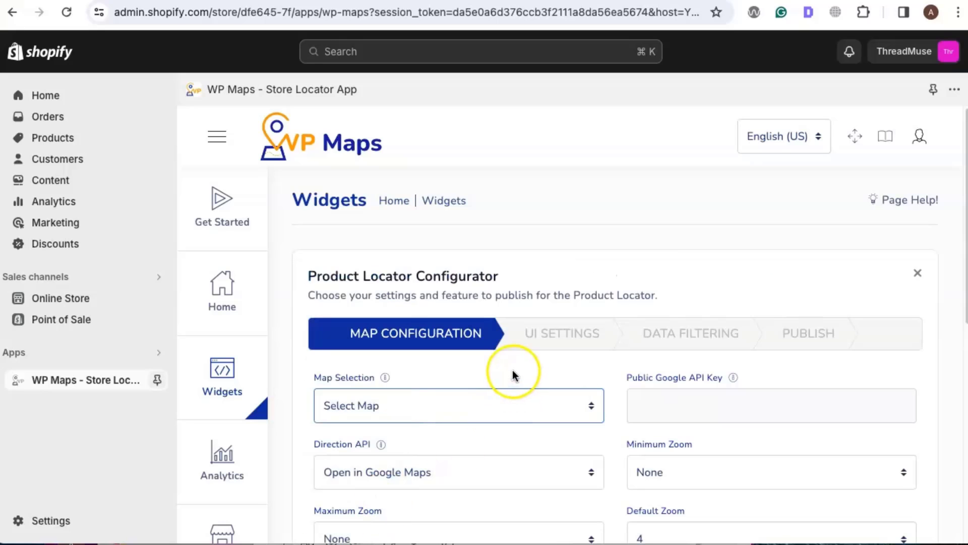
Select the USA Google (google maps) map for the widget, keep the other map configuration defaults and continue to the UI settings.
{"action": "scroll", "coordinate": [510, 370], "scroll_direction": "down", "scroll_amount": 3}
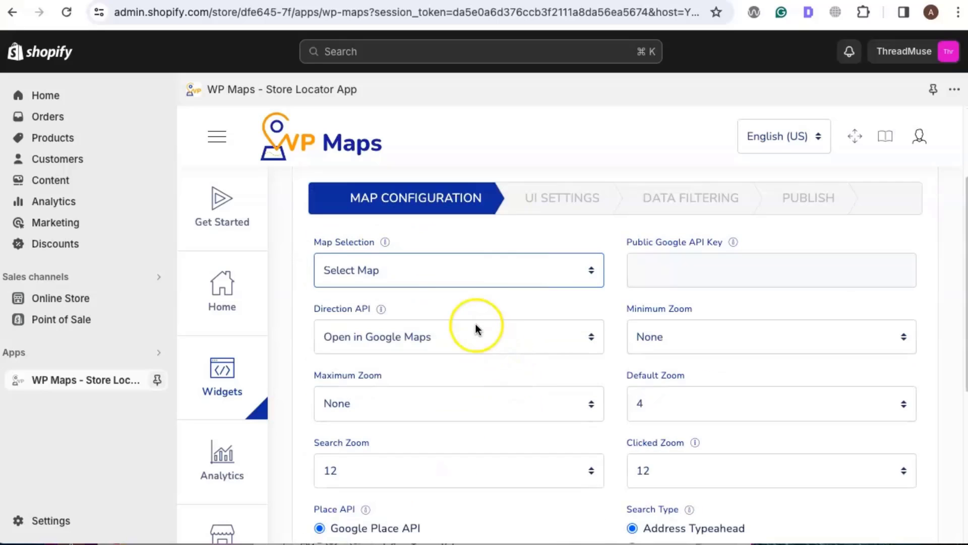
{"action": "left_click", "coordinate": [405, 272]}
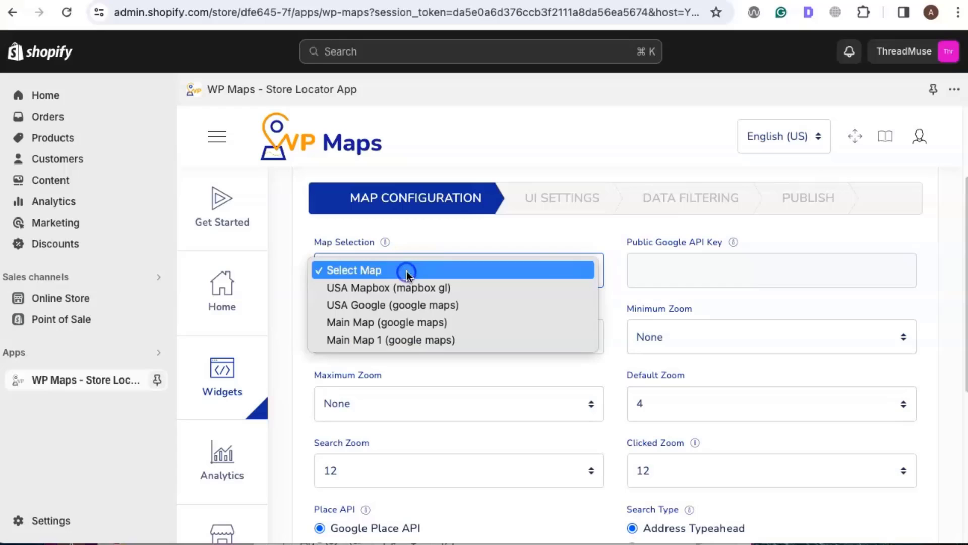
{"action": "left_click", "coordinate": [399, 305]}
{"action": "scroll", "coordinate": [603, 328], "scroll_direction": "down", "scroll_amount": 3}
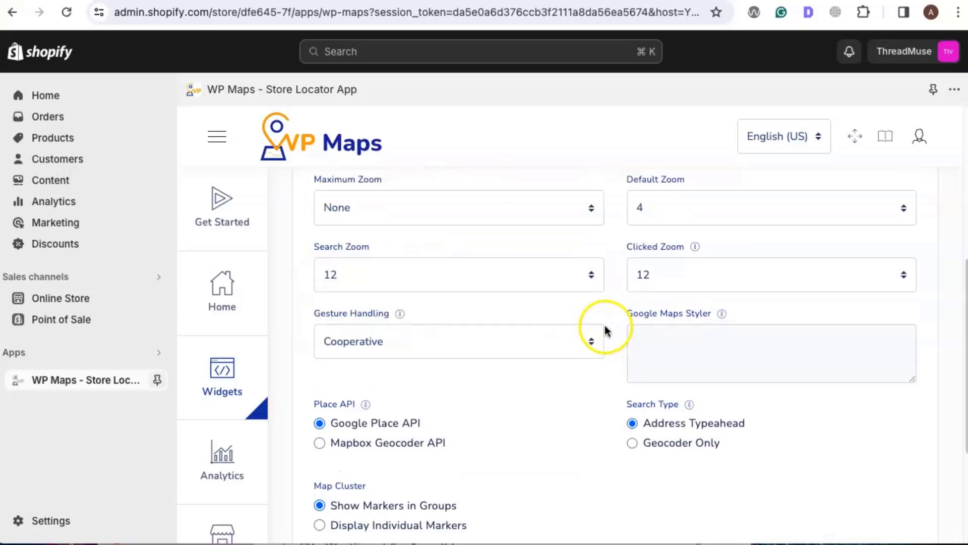
{"action": "scroll", "coordinate": [605, 326], "scroll_direction": "down", "scroll_amount": 1}
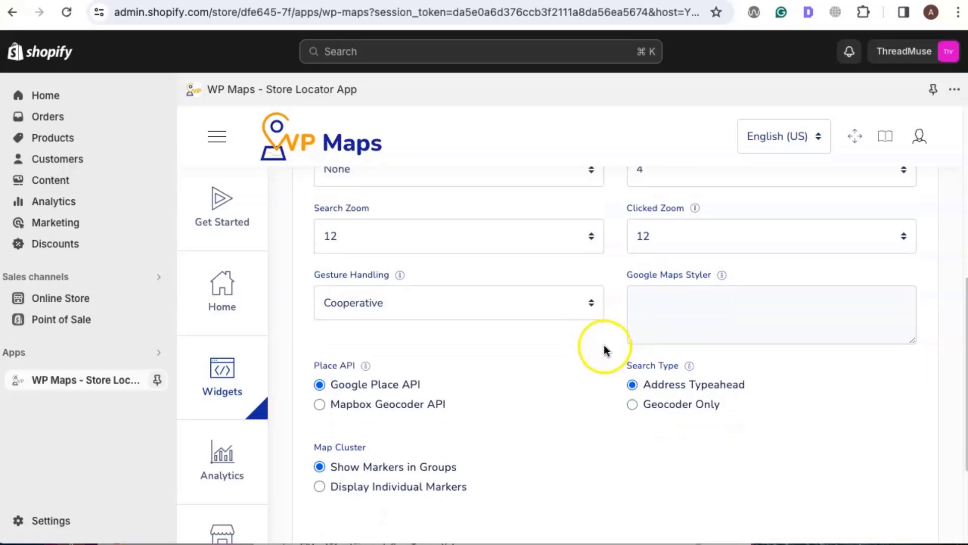
{"action": "scroll", "coordinate": [605, 349], "scroll_direction": "down", "scroll_amount": 3}
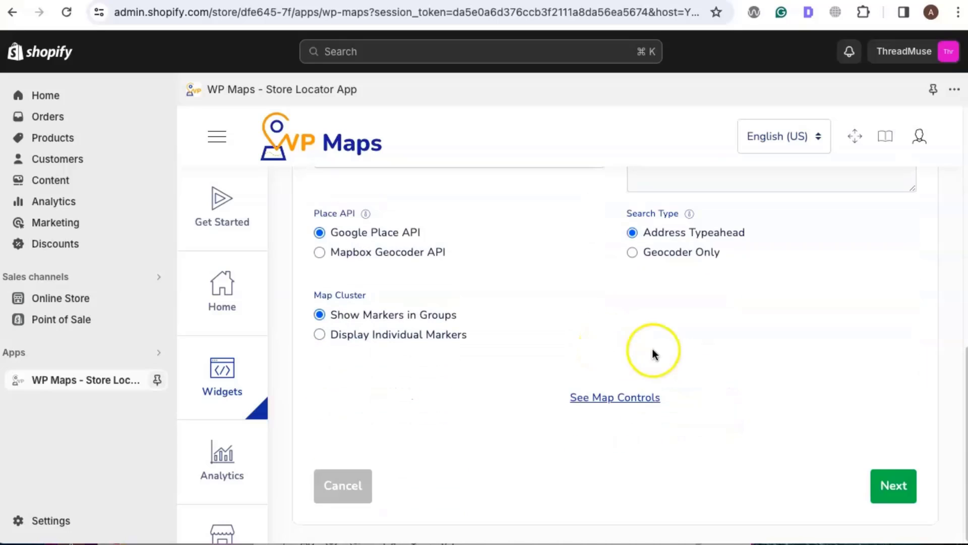
{"action": "left_click", "coordinate": [893, 484]}
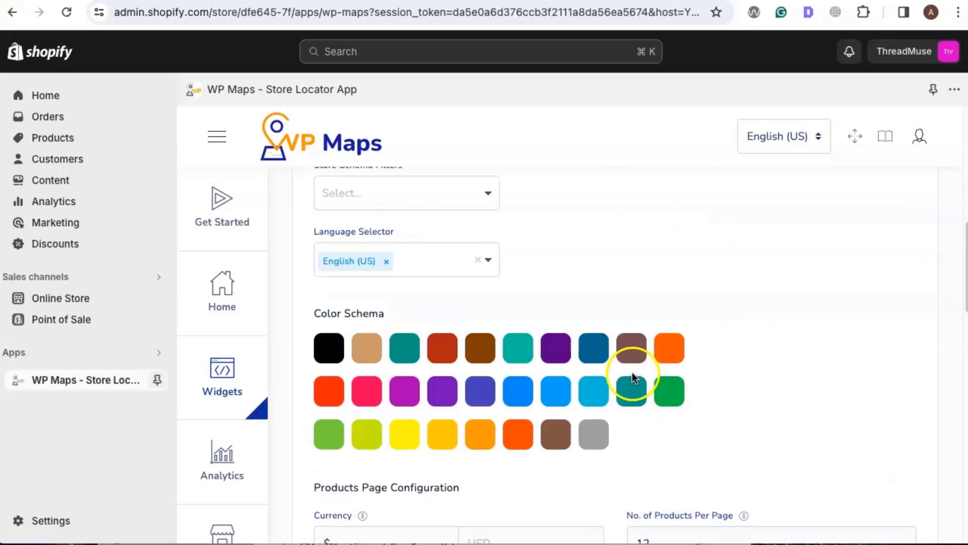
Set the product locator's template to Vintage and its layout to Store Locator.
{"action": "scroll", "coordinate": [605, 374], "scroll_direction": "up", "scroll_amount": 7}
{"action": "left_click", "coordinate": [449, 316]}
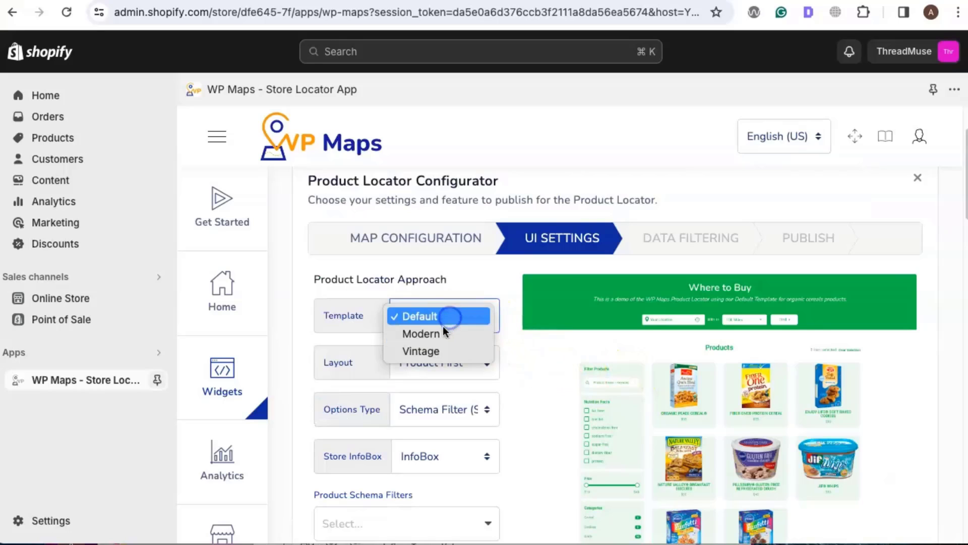
{"action": "left_click", "coordinate": [433, 346]}
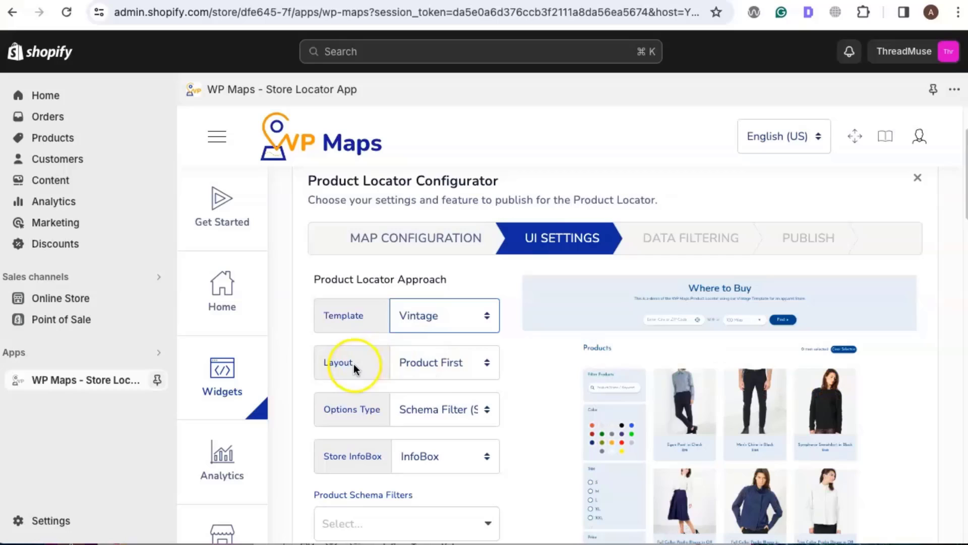
{"action": "left_click", "coordinate": [437, 364]}
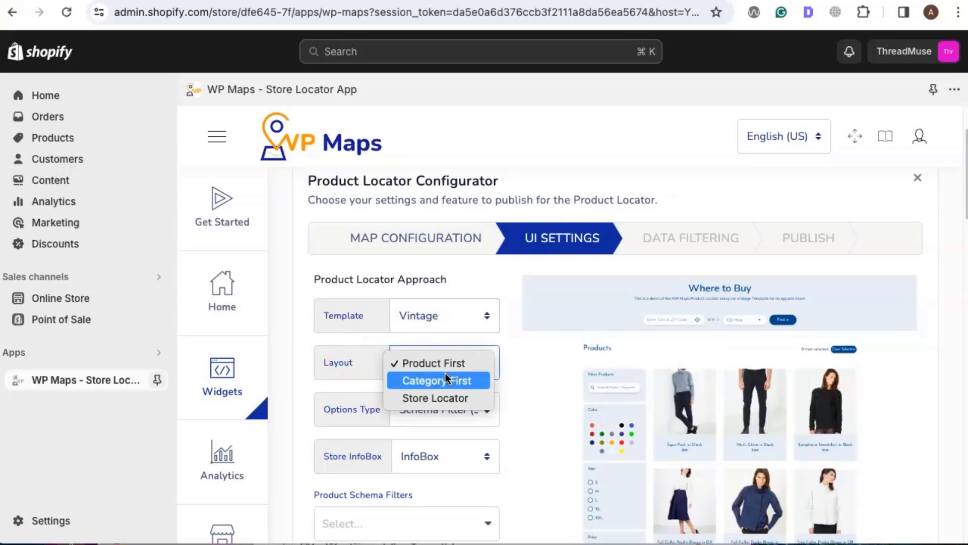
{"action": "left_click", "coordinate": [428, 397]}
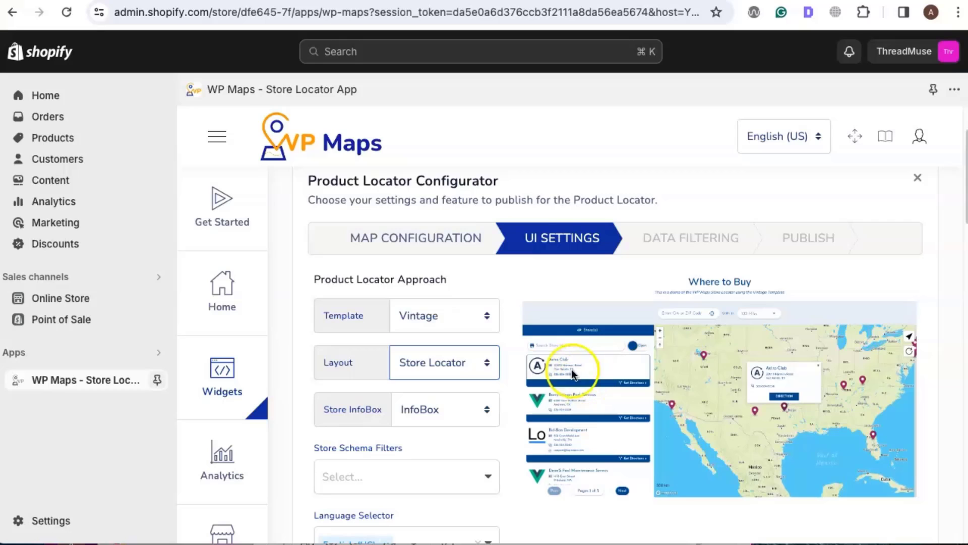
{"action": "left_click", "coordinate": [472, 362]}
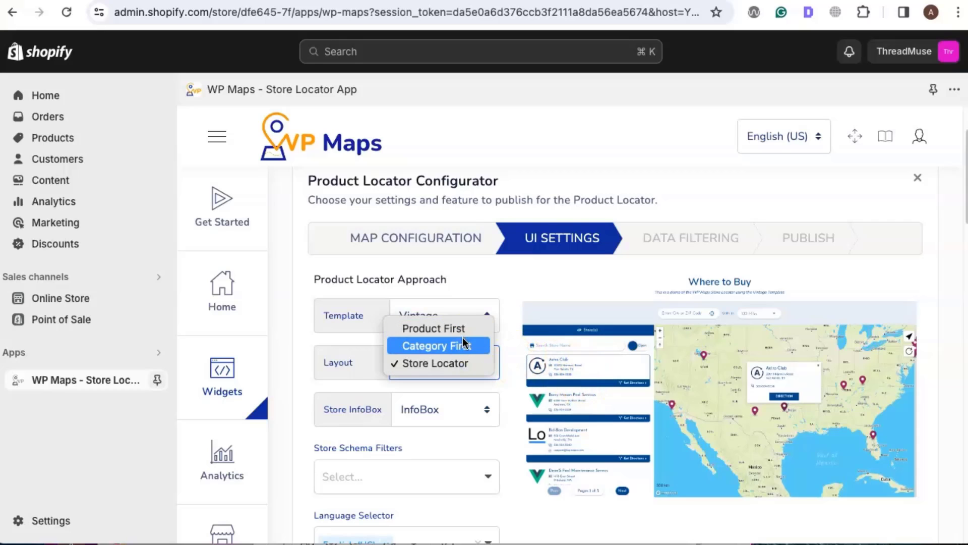
{"action": "left_click", "coordinate": [559, 351]}
Review the remaining UI settings, leave them at their defaults and continue to data filtering.
{"action": "scroll", "coordinate": [558, 351], "scroll_direction": "down", "scroll_amount": 7}
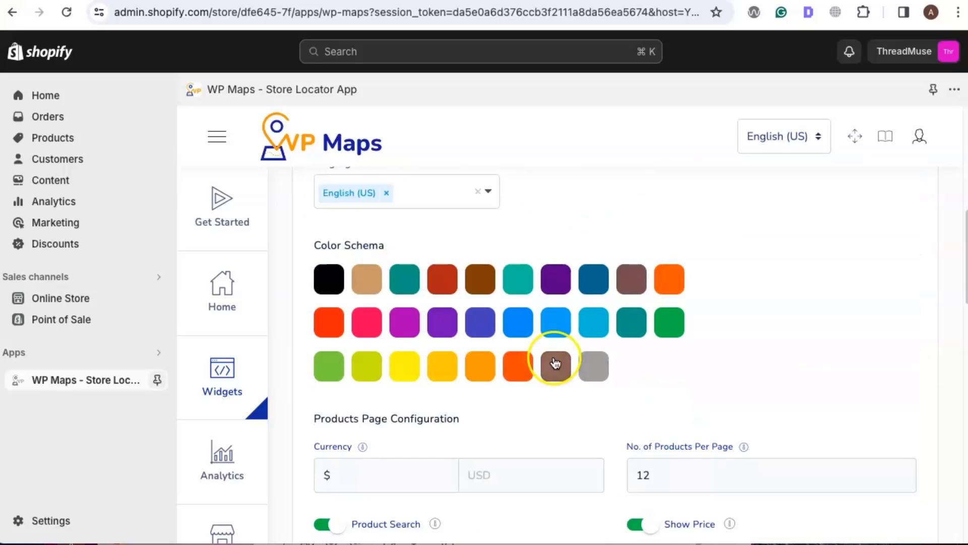
{"action": "scroll", "coordinate": [713, 293], "scroll_direction": "down", "scroll_amount": 10}
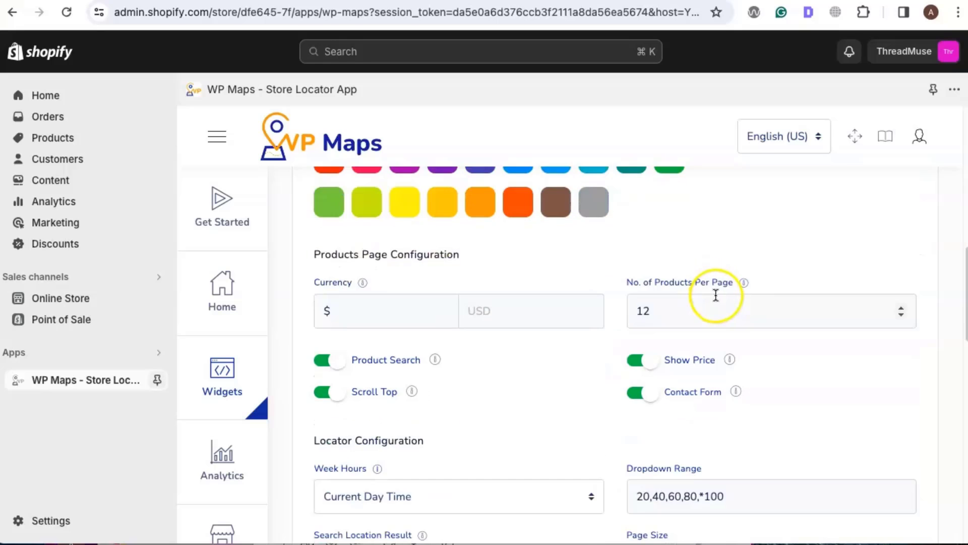
{"action": "scroll", "coordinate": [745, 319], "scroll_direction": "down", "scroll_amount": 8}
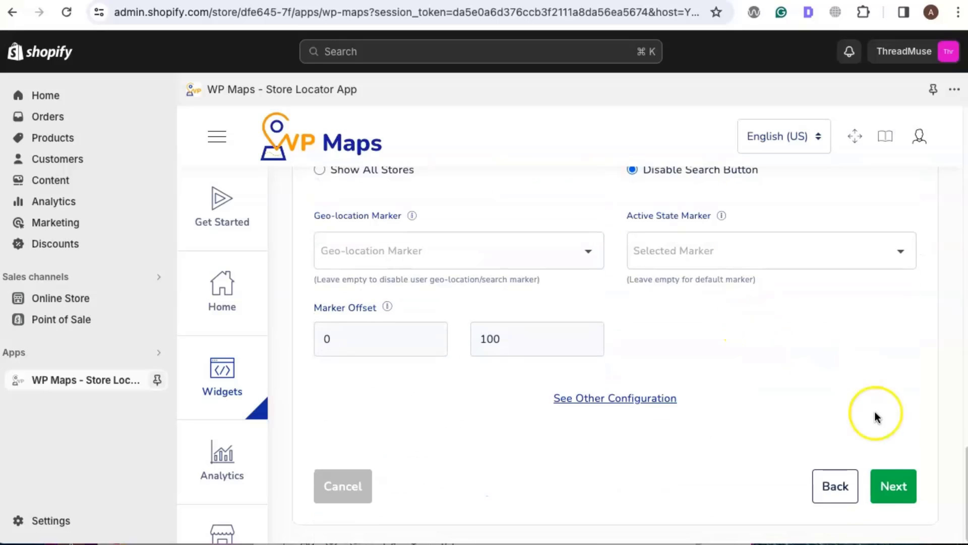
{"action": "left_click", "coordinate": [886, 486]}
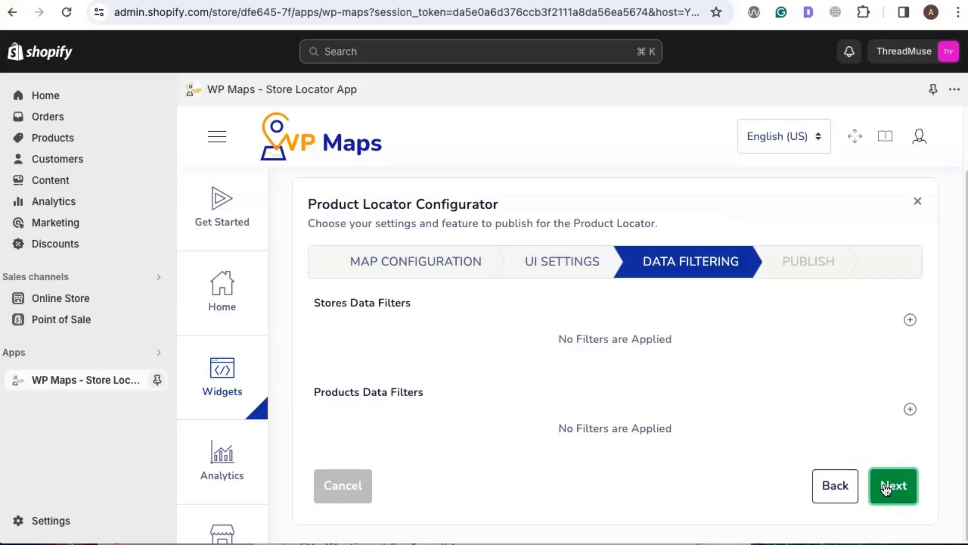
Skip the store and product data filters and publish the locator with the build name "Where to Find Us".
{"action": "left_click", "coordinate": [886, 486]}
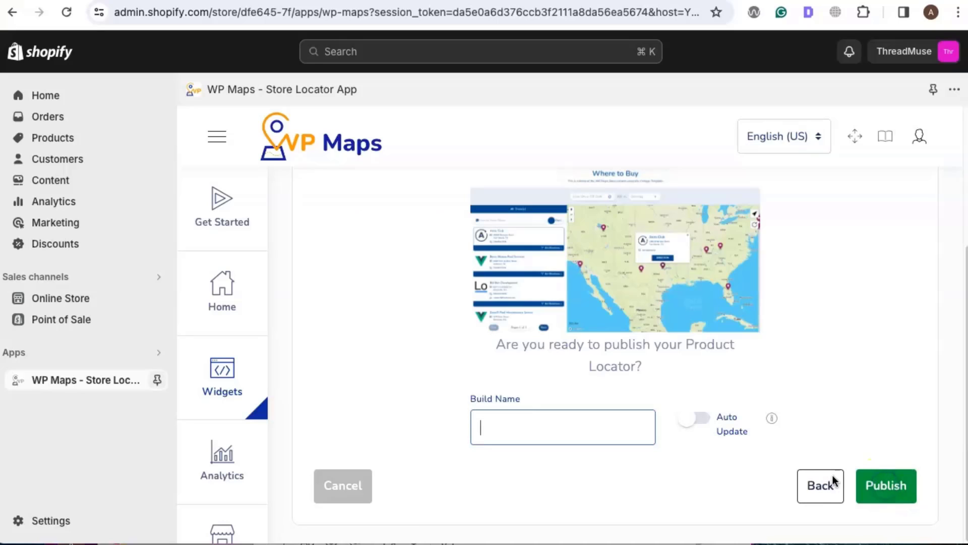
{"action": "left_click", "coordinate": [482, 434]}
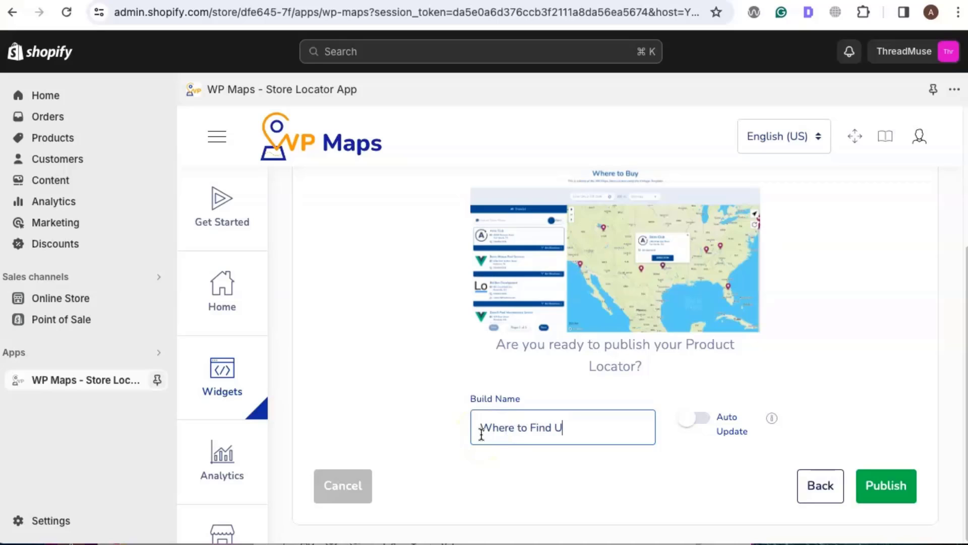
{"action": "left_click", "coordinate": [886, 485]}
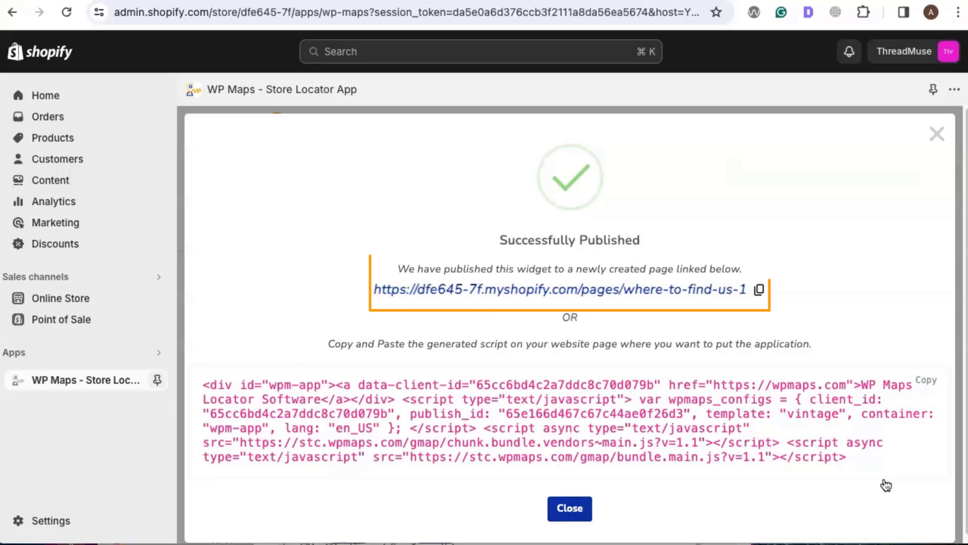
Open the newly published locator page on the storefront and examine its store list and map.
{"action": "left_click", "coordinate": [528, 296]}
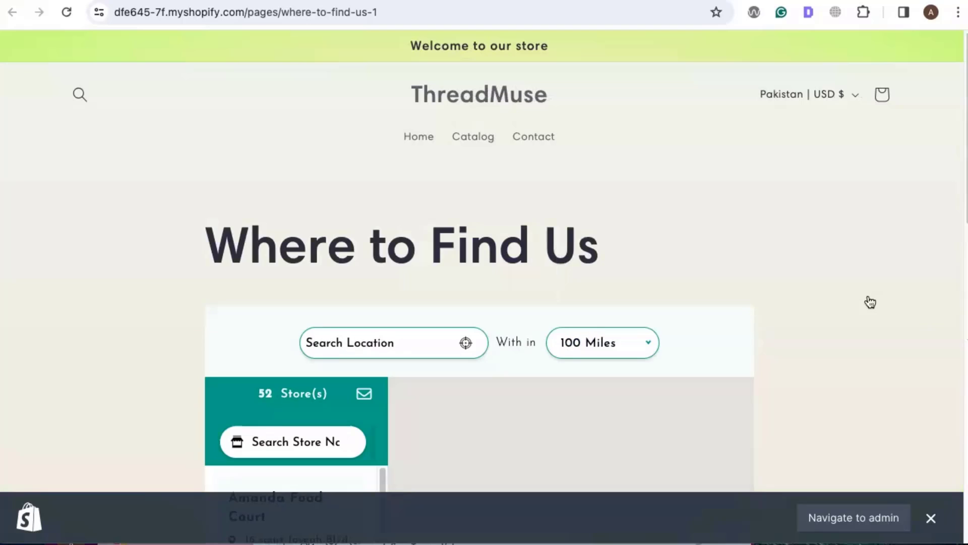
{"action": "scroll", "coordinate": [867, 299], "scroll_direction": "down", "scroll_amount": 3}
{"action": "scroll", "coordinate": [864, 300], "scroll_direction": "down", "scroll_amount": 3}
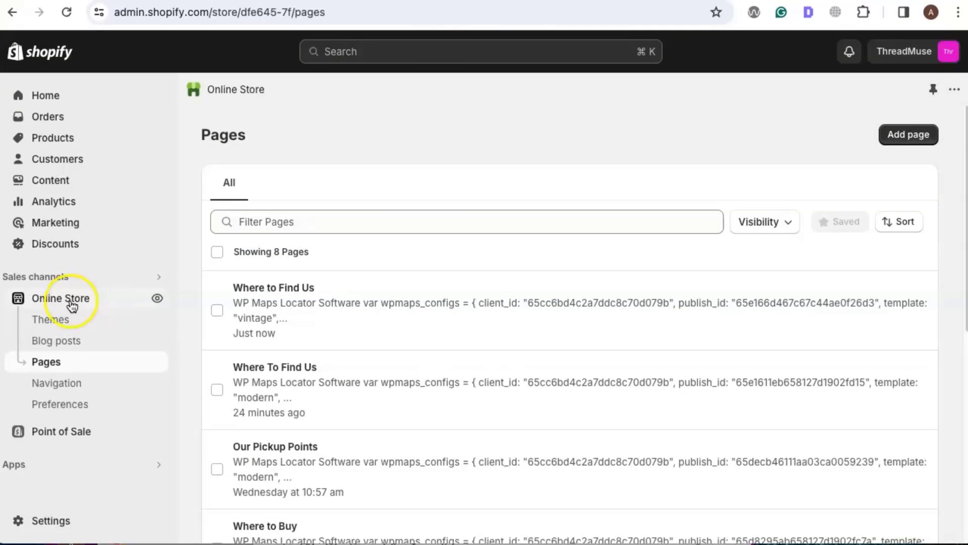
Open the current Sense theme of the online store for customizing and switch the editor to the Cart template.
{"action": "left_click", "coordinate": [59, 319]}
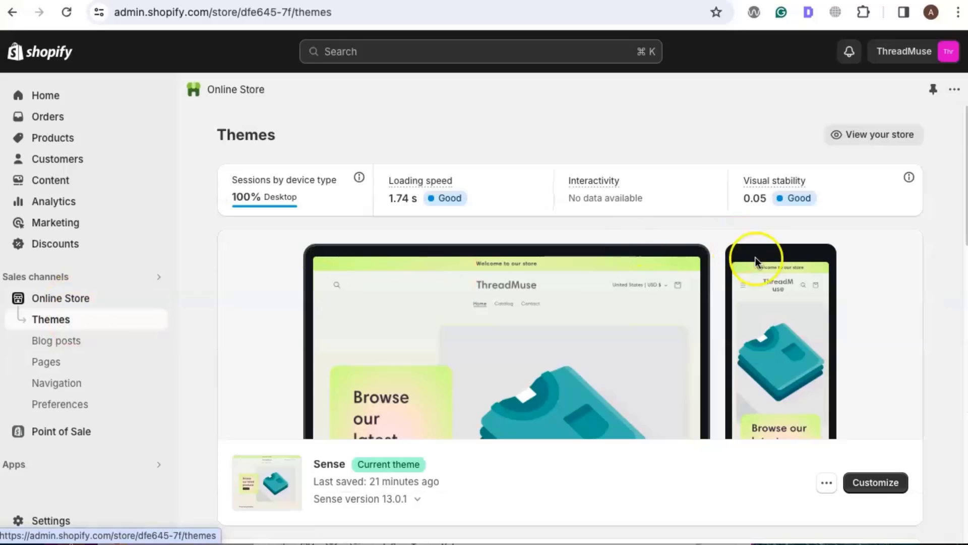
{"action": "left_click", "coordinate": [876, 483]}
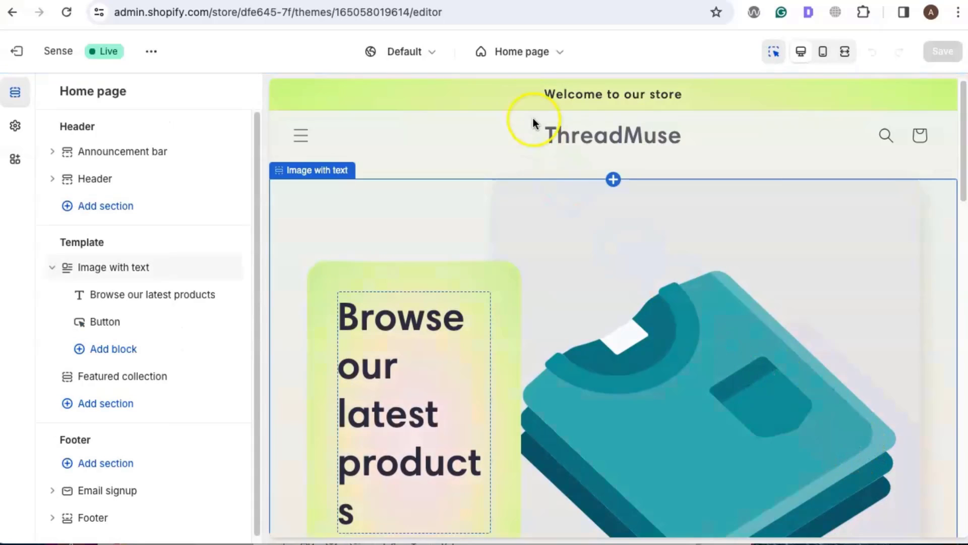
{"action": "left_click", "coordinate": [534, 56]}
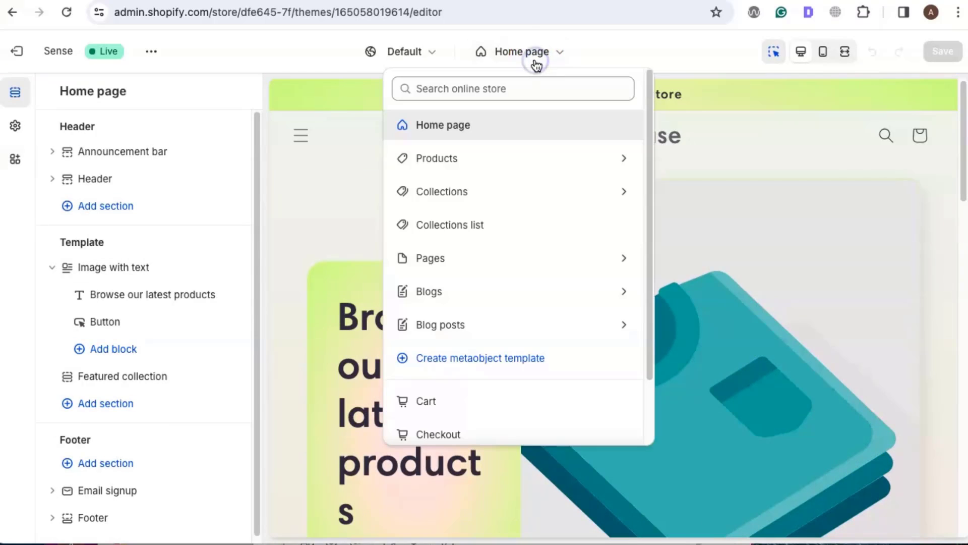
{"action": "left_click", "coordinate": [450, 400]}
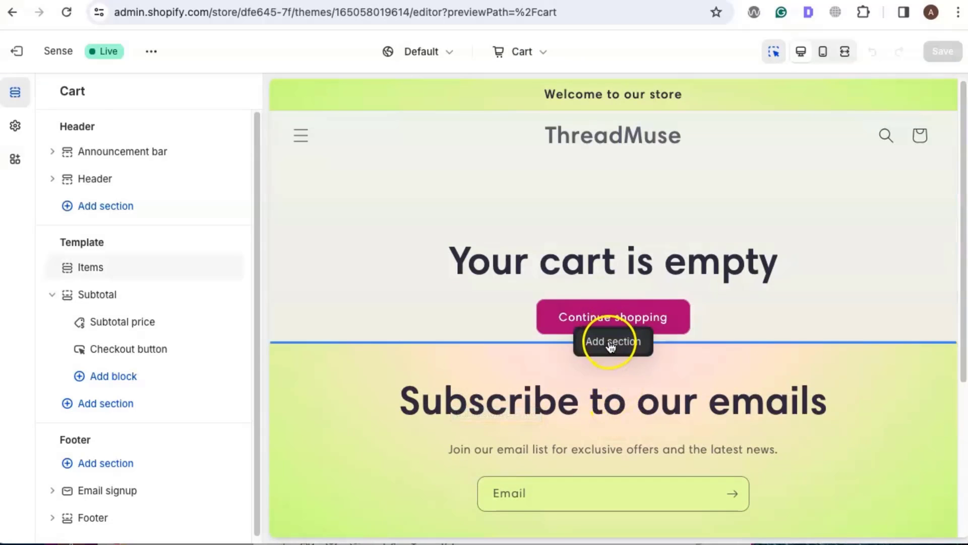
Add the WP Maps Widget app section directly below the empty cart message on the Cart page.
{"action": "left_click", "coordinate": [610, 346]}
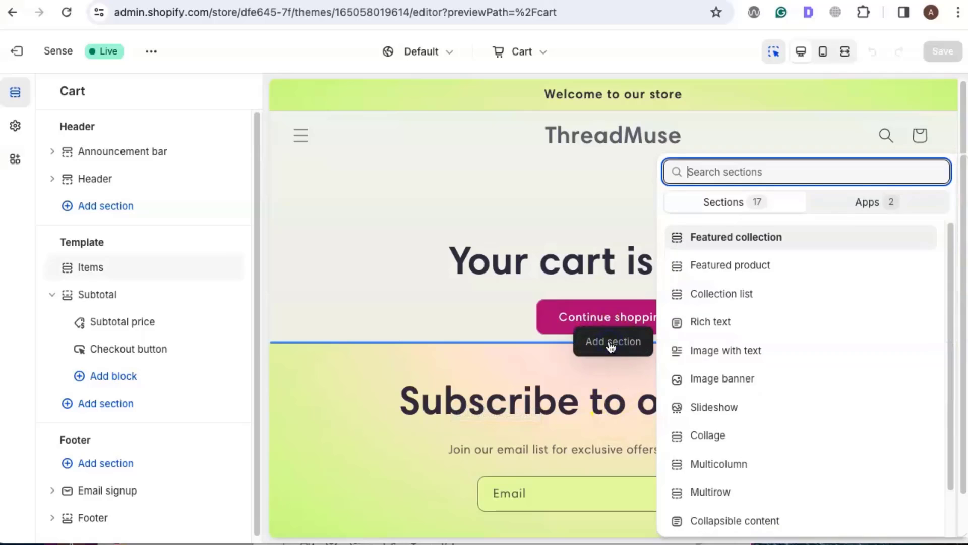
{"action": "left_click", "coordinate": [884, 206]}
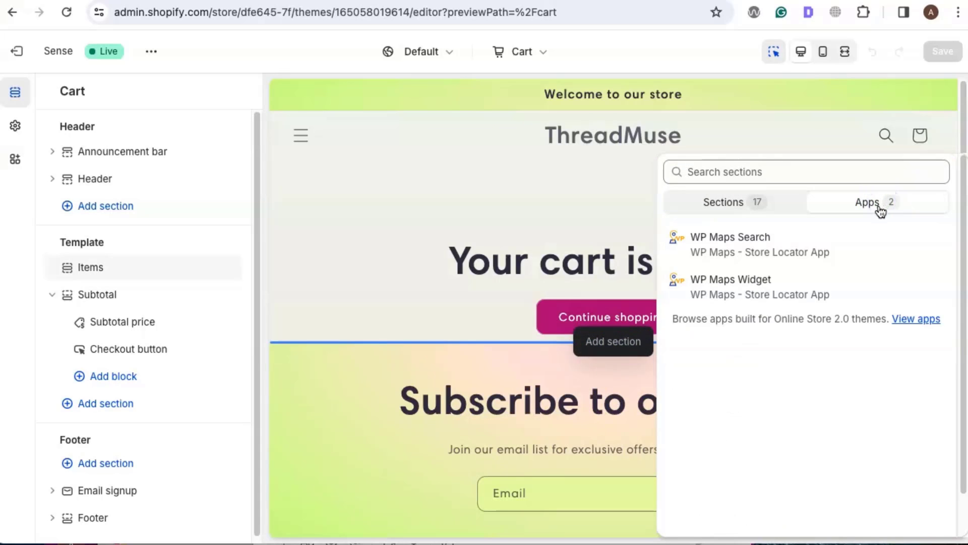
{"action": "left_click", "coordinate": [775, 292]}
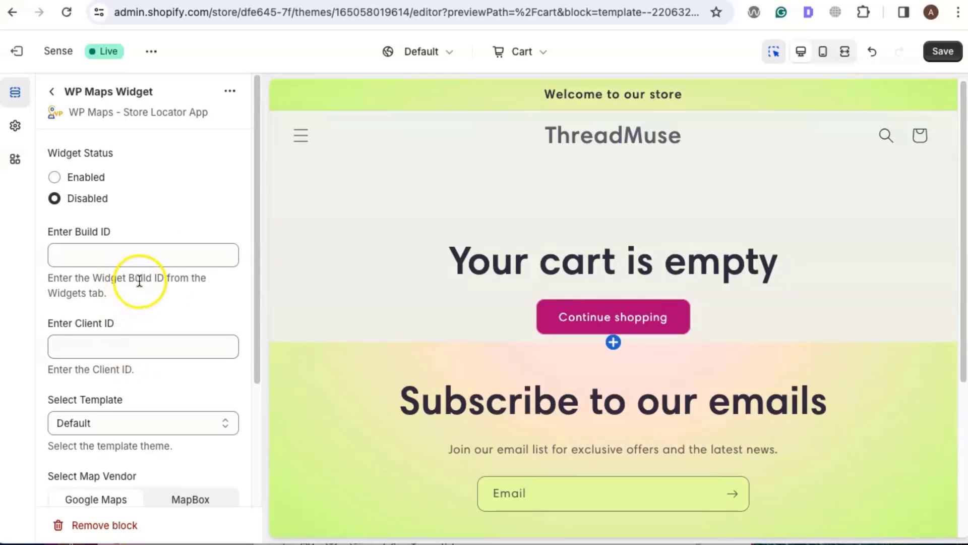
Review the WP Maps Widget block's settings and open the WP Maps app from there.
{"action": "scroll", "coordinate": [140, 281], "scroll_direction": "down", "scroll_amount": 3}
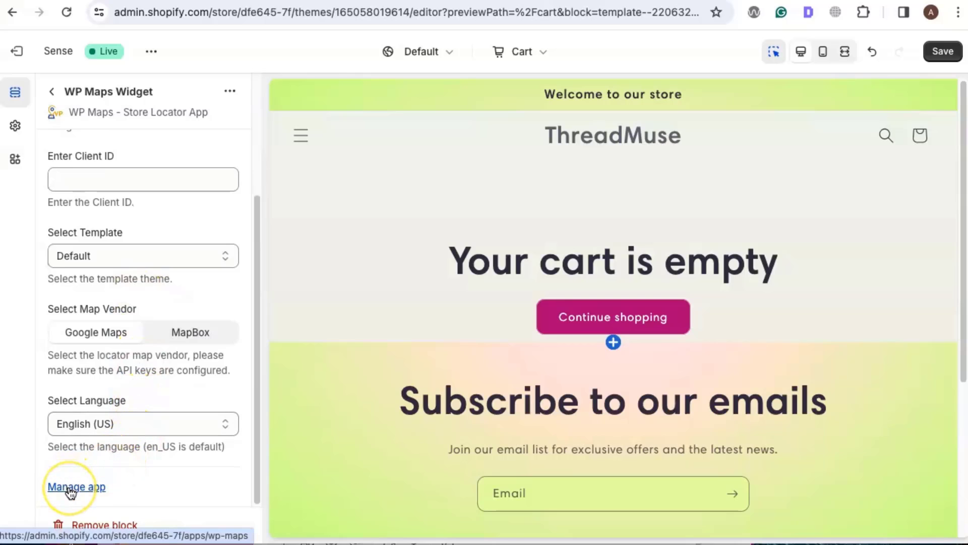
{"action": "left_click", "coordinate": [69, 488]}
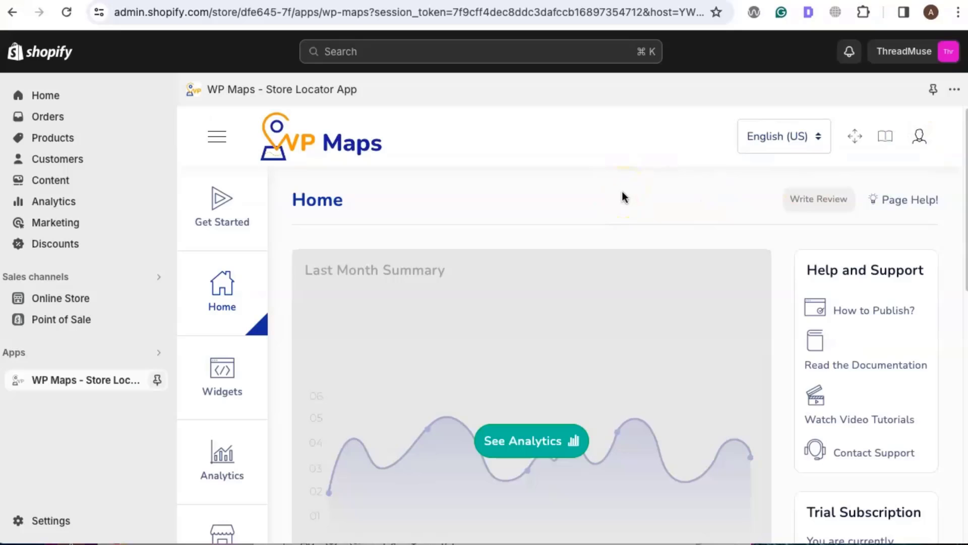
Copy the Build ID of the "Where to Find Us" build from the WP Maps widgets page.
{"action": "left_click", "coordinate": [207, 381]}
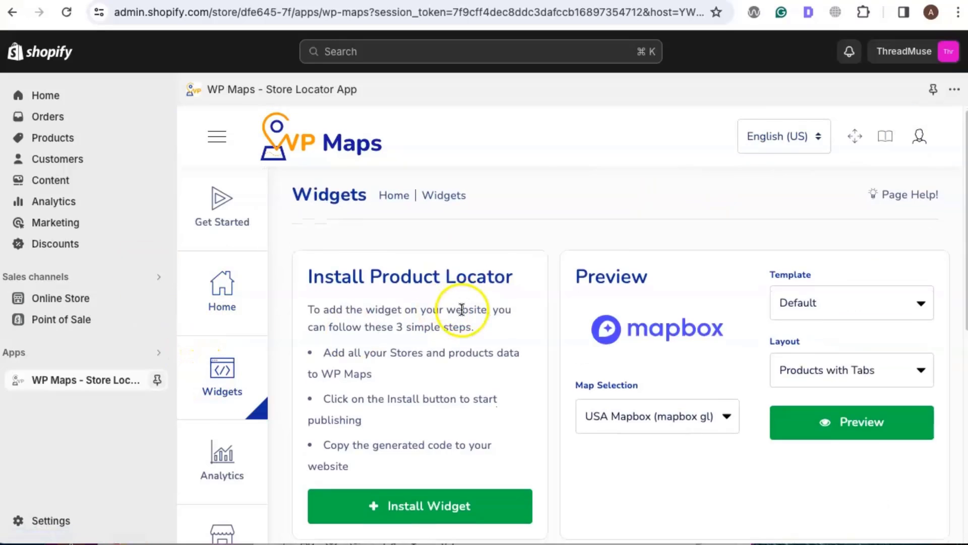
{"action": "scroll", "coordinate": [456, 307], "scroll_direction": "down", "scroll_amount": 4}
{"action": "scroll", "coordinate": [462, 309], "scroll_direction": "down", "scroll_amount": 5}
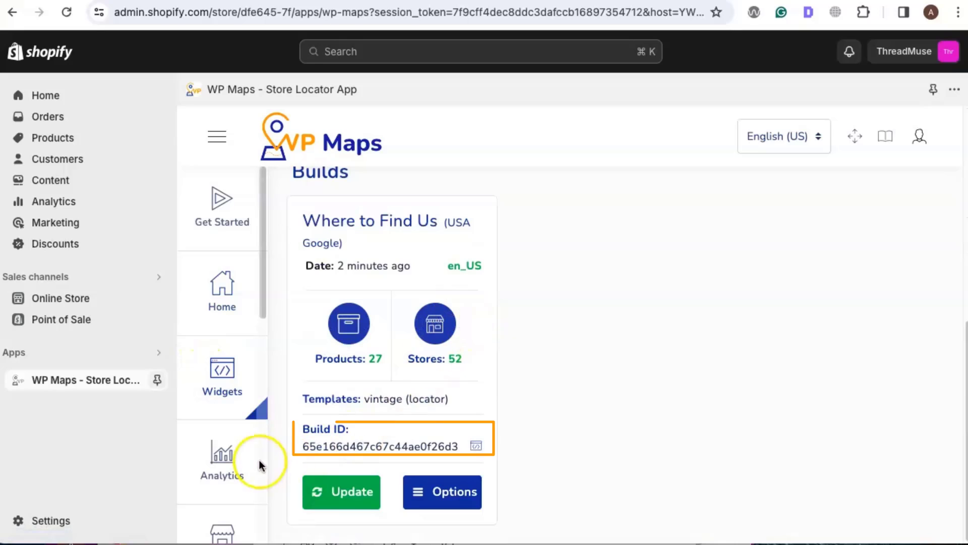
{"action": "left_click_drag", "start_coordinate": [303, 447], "coordinate": [458, 449]}
{"action": "right_click", "coordinate": [449, 446]}
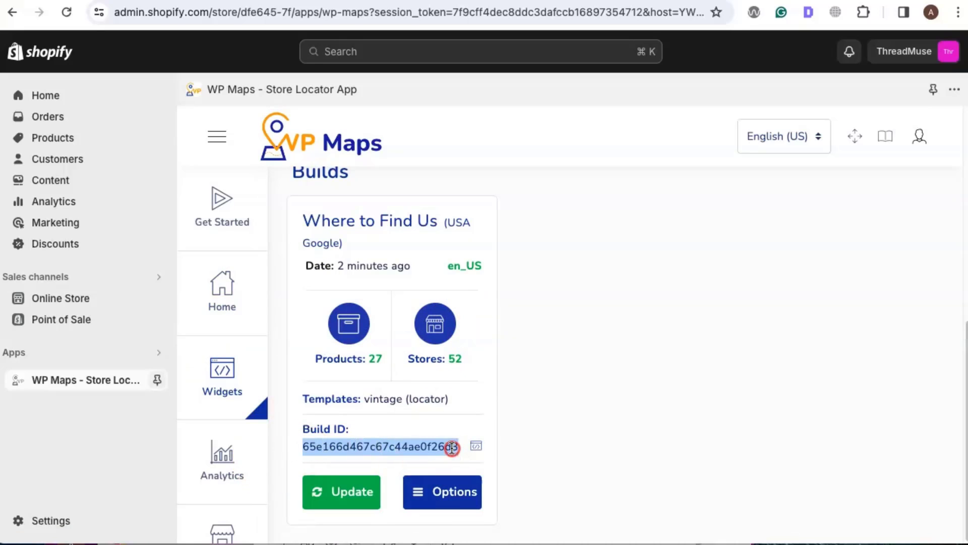
{"action": "left_click", "coordinate": [474, 441]}
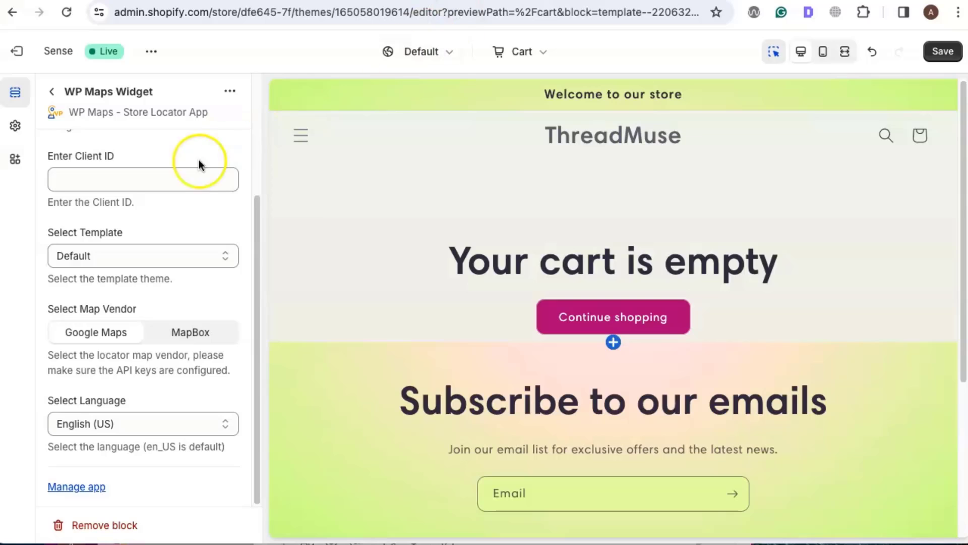
Paste the copied Build ID into the WP Maps Widget block's settings in the theme editor.
{"action": "left_click", "coordinate": [156, 174]}
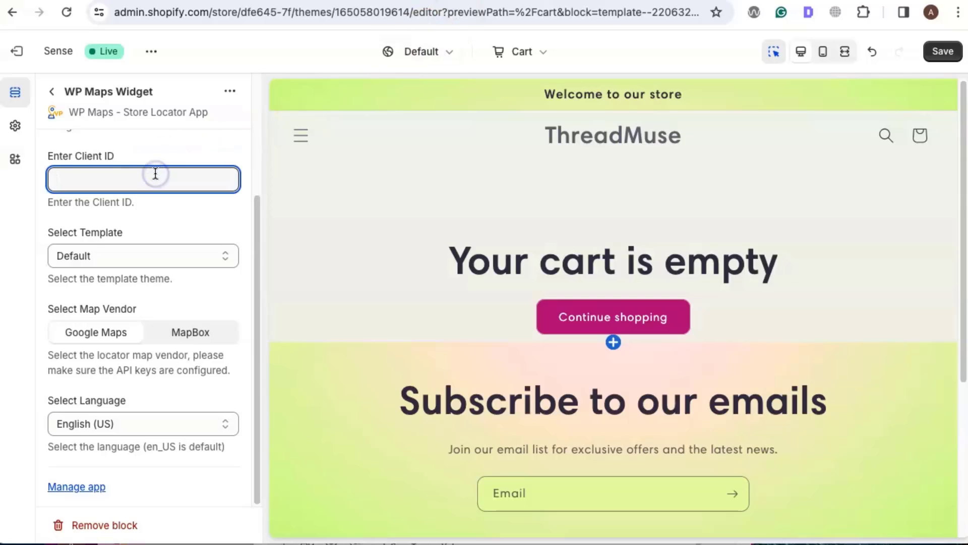
{"action": "scroll", "coordinate": [130, 168], "scroll_direction": "up", "scroll_amount": 4}
{"action": "left_click", "coordinate": [90, 254]}
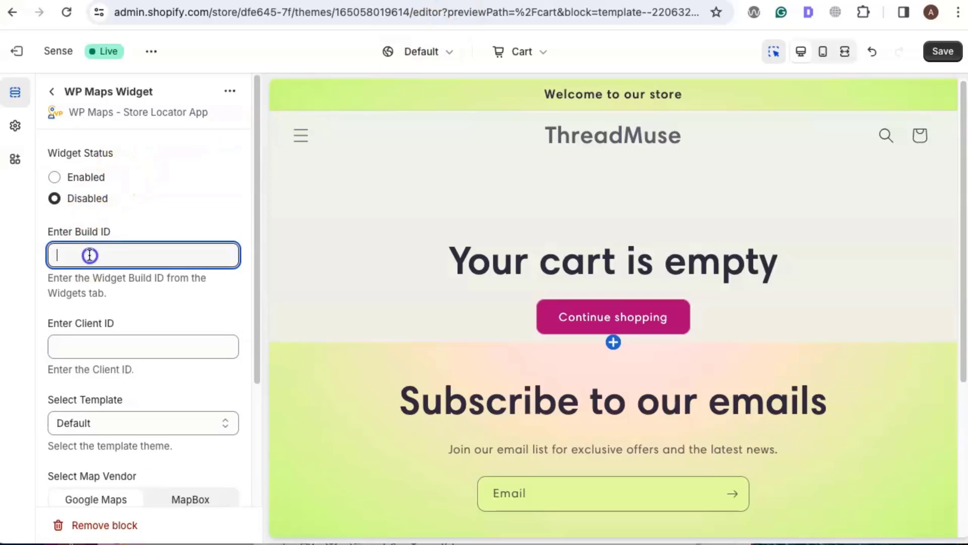
{"action": "key", "text": "ctrl+v"}
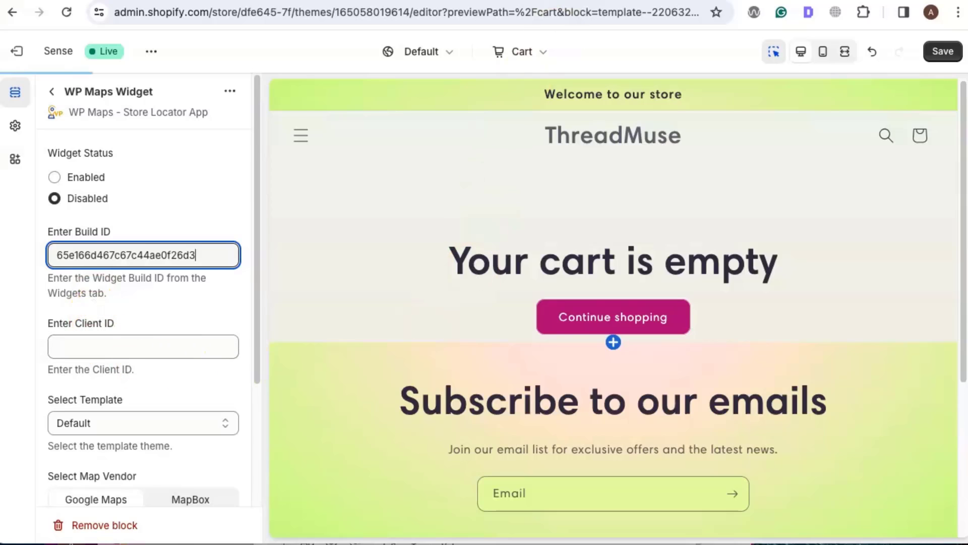
Copy the Client Id from the access token section of the WP Maps Super Admin configuration.
{"action": "key", "text": "ctrl+shift+Tab"}
{"action": "scroll", "coordinate": [236, 290], "scroll_direction": "down", "scroll_amount": 7}
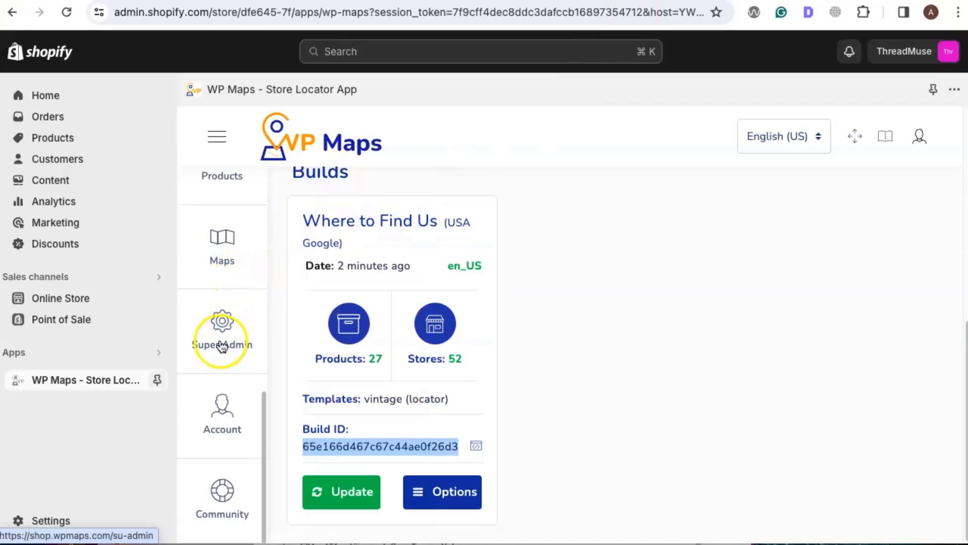
{"action": "left_click", "coordinate": [217, 347]}
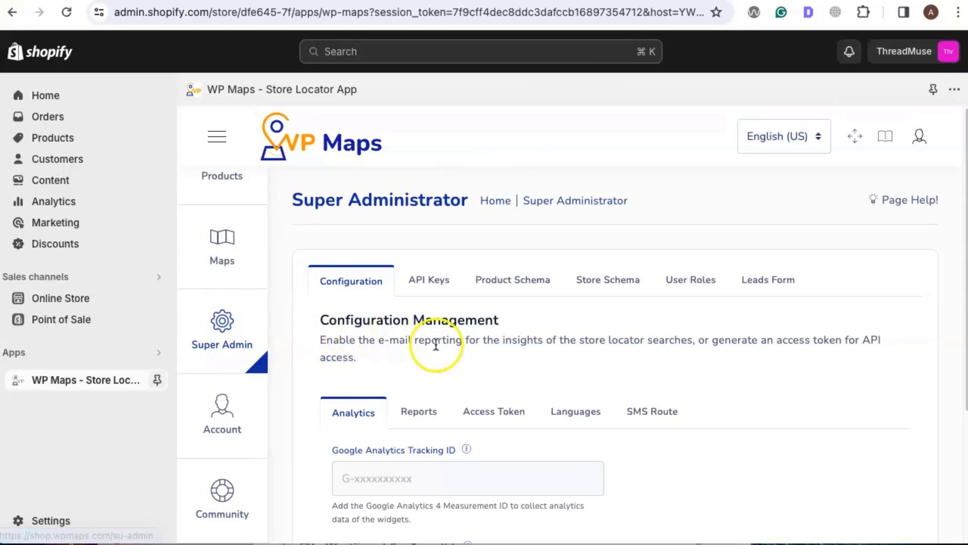
{"action": "scroll", "coordinate": [449, 344], "scroll_direction": "down", "scroll_amount": 1}
{"action": "scroll", "coordinate": [520, 353], "scroll_direction": "down", "scroll_amount": 2}
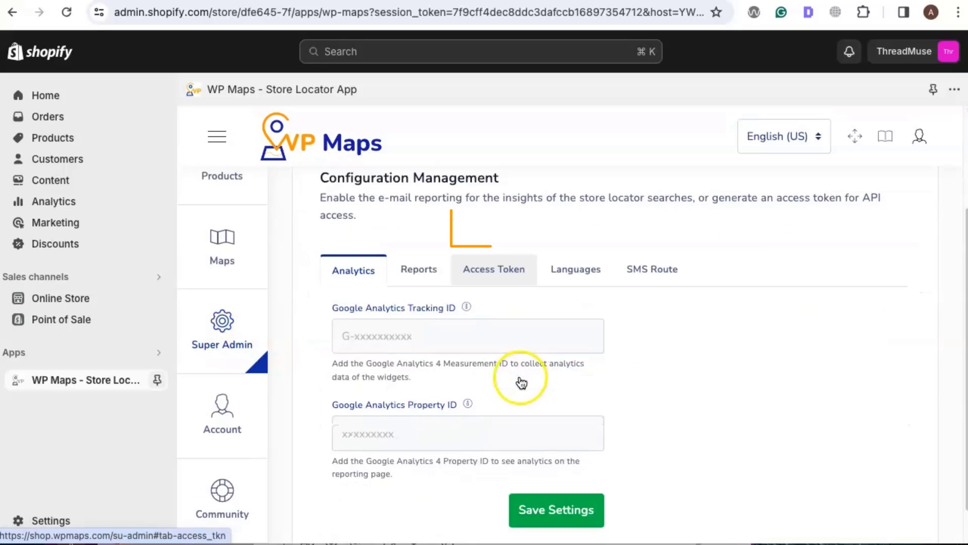
{"action": "scroll", "coordinate": [521, 383], "scroll_direction": "down", "scroll_amount": 1}
{"action": "left_click", "coordinate": [493, 230]}
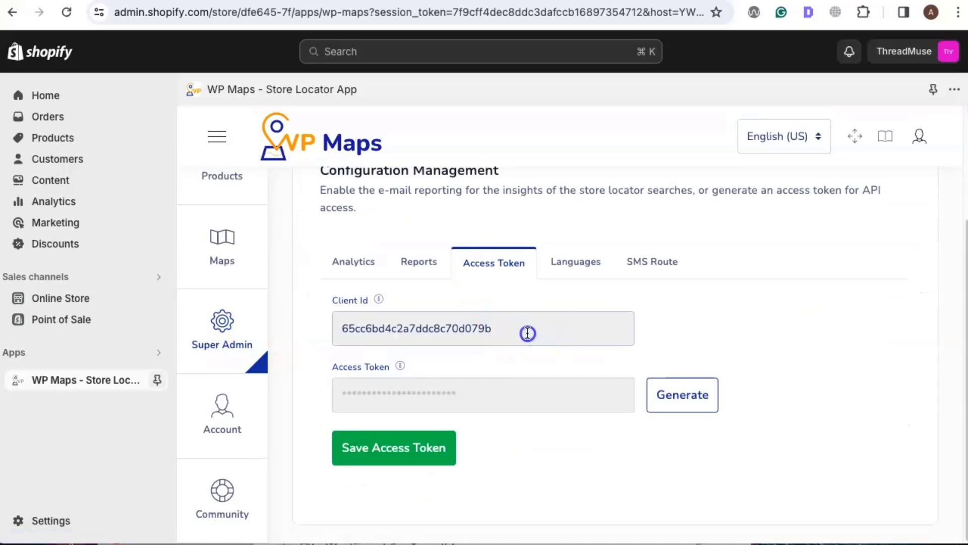
{"action": "left_click_drag", "start_coordinate": [527, 333], "coordinate": [325, 331]}
{"action": "right_click", "coordinate": [386, 330]}
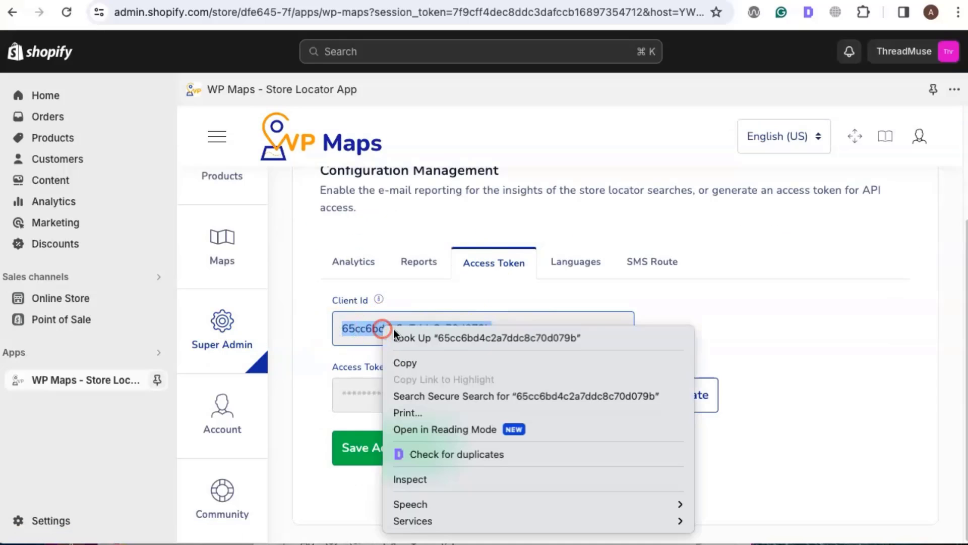
{"action": "left_click", "coordinate": [422, 361]}
Paste the copied Client ID into the WP Maps Widget block in the theme editor and set the widget status to Enabled.
{"action": "left_click", "coordinate": [668, 1]}
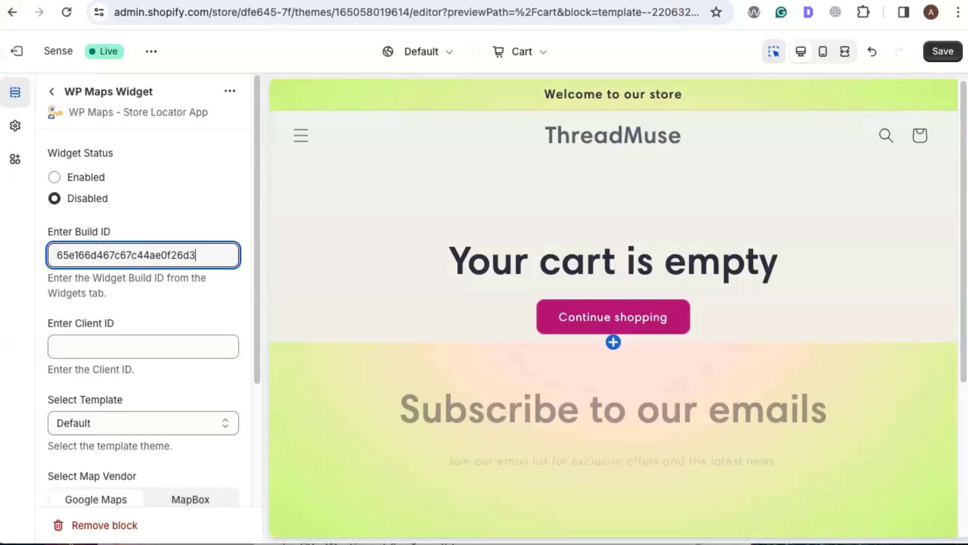
{"action": "left_click", "coordinate": [101, 339]}
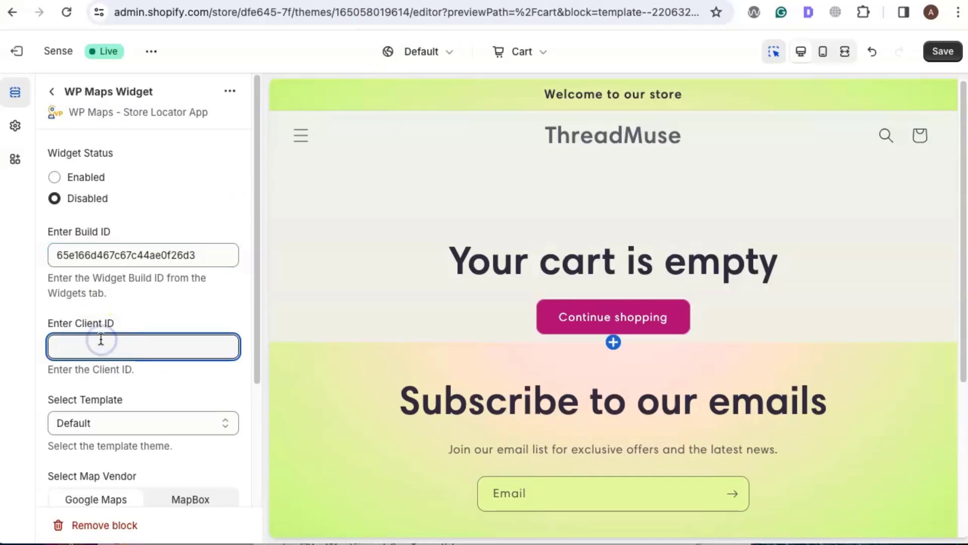
{"action": "key", "text": "super+v"}
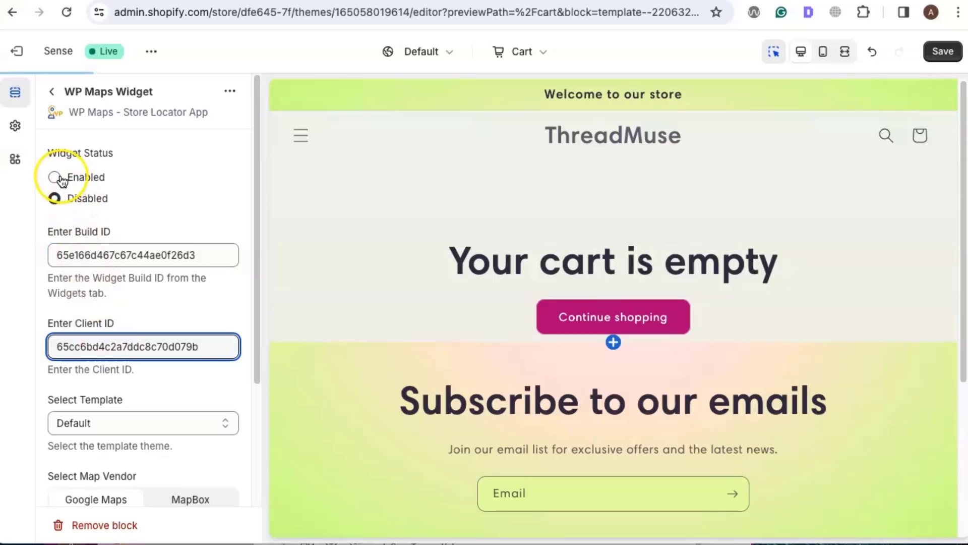
{"action": "left_click", "coordinate": [58, 178]}
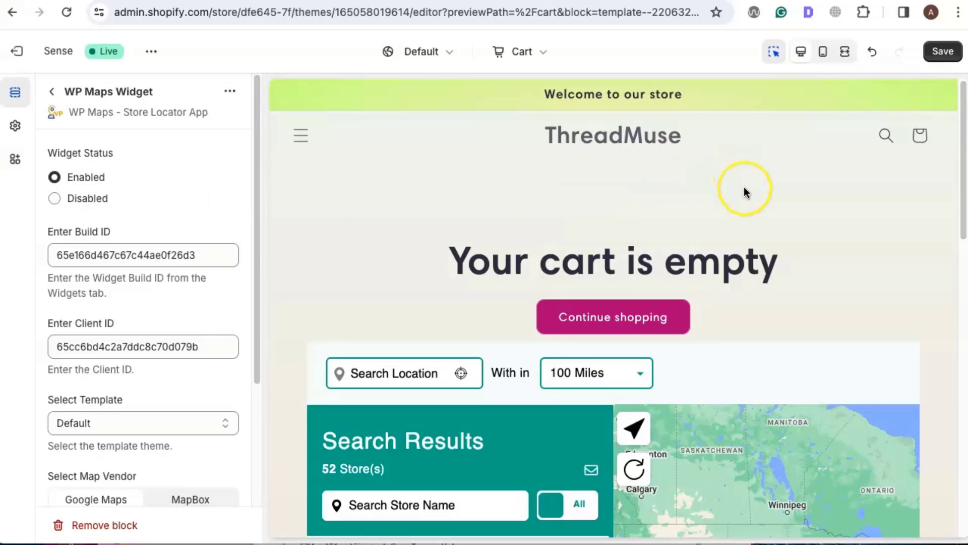
Examine the locator in the Cart page preview and search its stores for "Store", selecting Store A1.
{"action": "scroll", "coordinate": [745, 191], "scroll_direction": "down", "scroll_amount": 8}
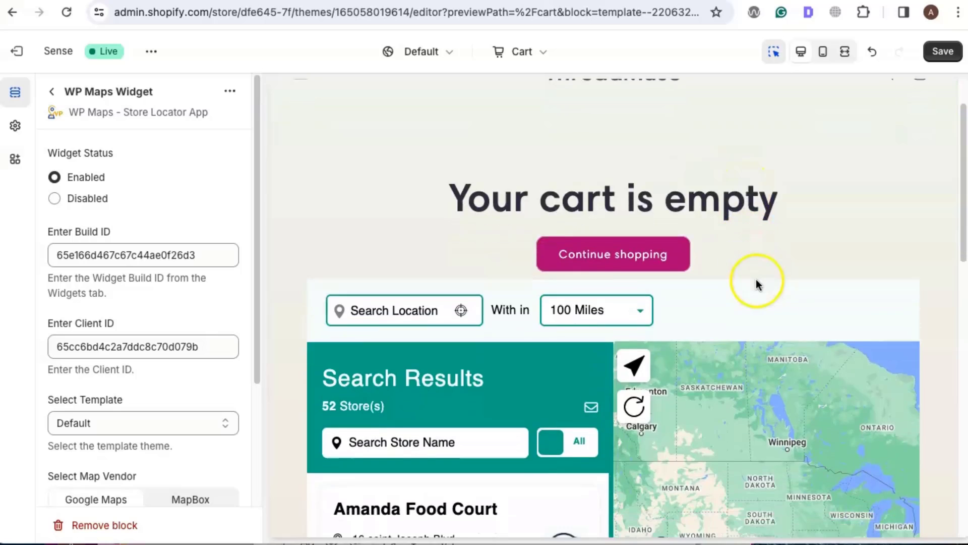
{"action": "scroll", "coordinate": [422, 173], "scroll_direction": "up", "scroll_amount": 3}
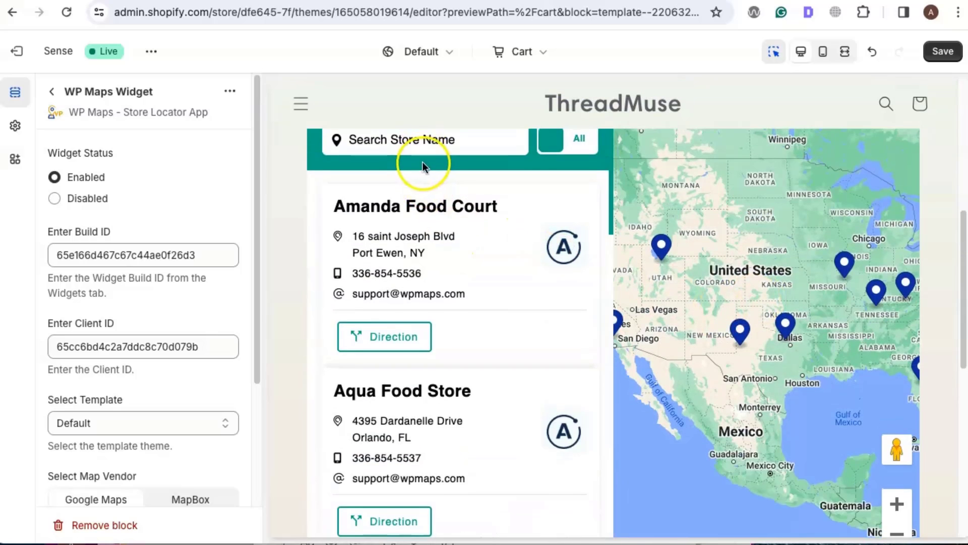
{"action": "left_click", "coordinate": [433, 244]}
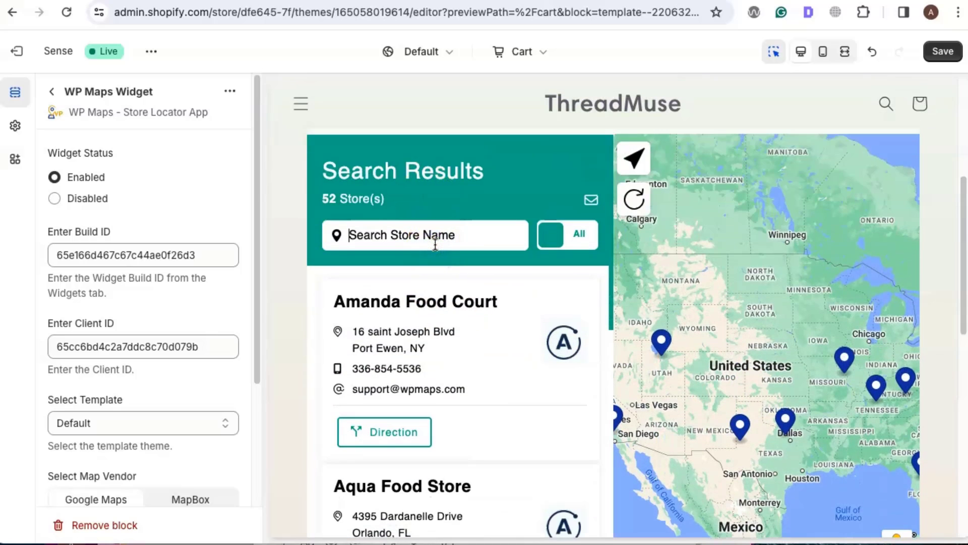
{"action": "type", "text": "Store"}
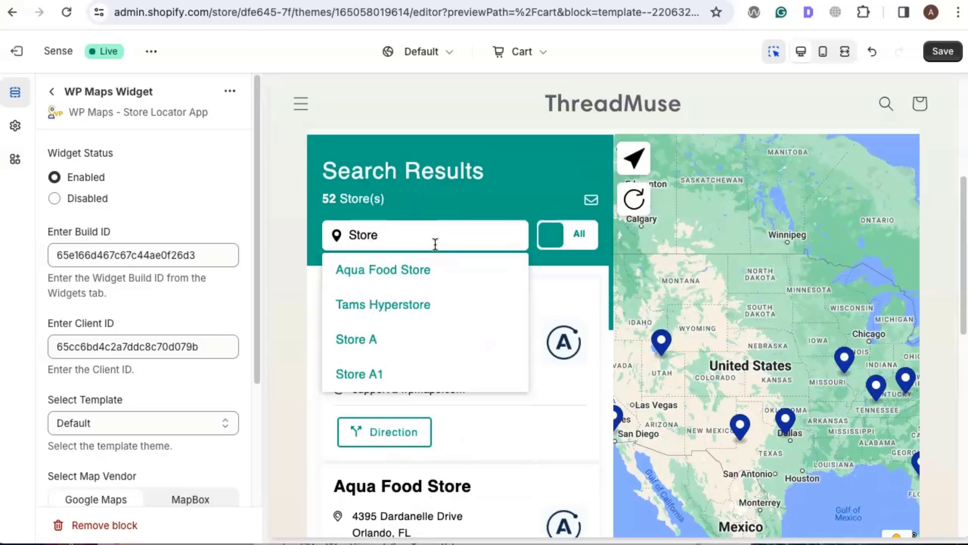
{"action": "key", "text": "Down"}
{"action": "key", "text": "Down"}
{"action": "key", "text": "Down"}
{"action": "key", "text": "Return"}
{"action": "left_click", "coordinate": [656, 302]}
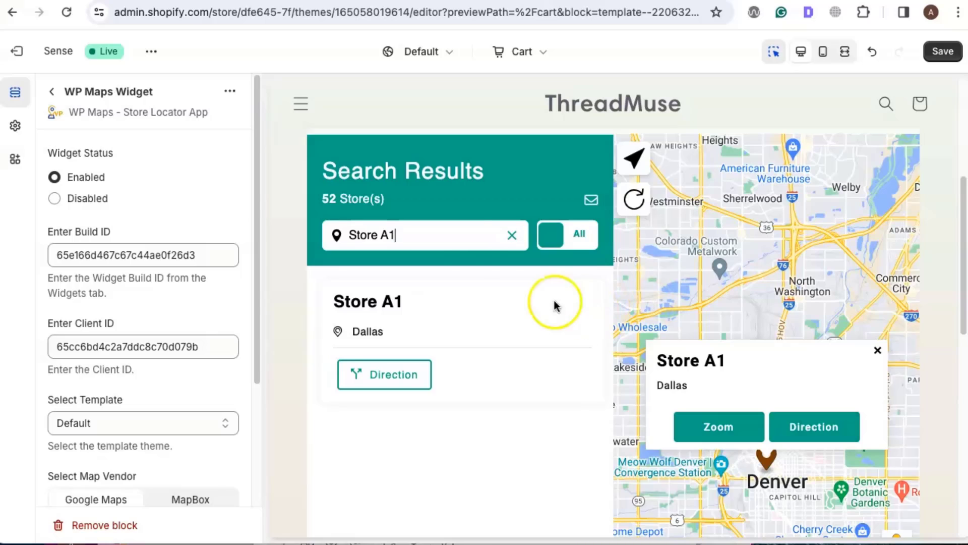
{"action": "scroll", "coordinate": [374, 136], "scroll_direction": "up", "scroll_amount": 2}
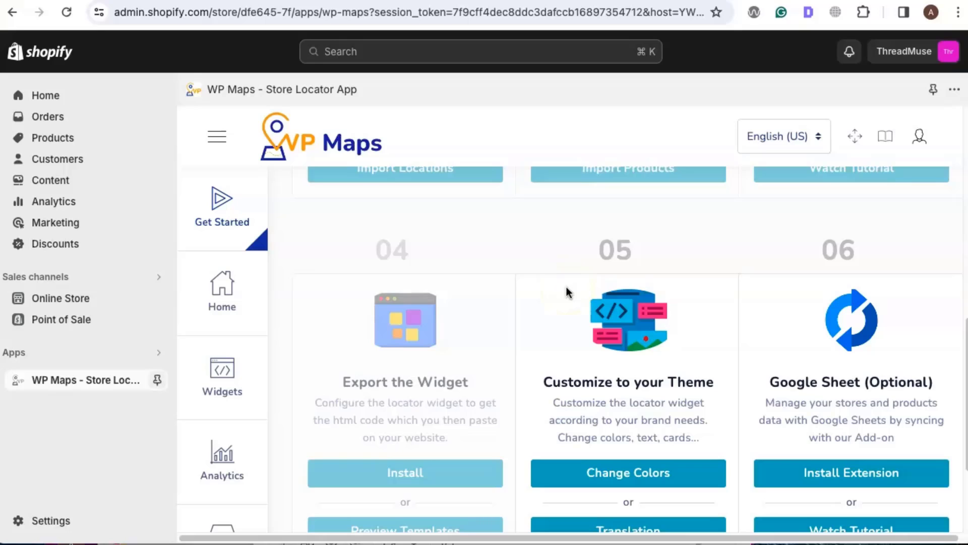
Go from the WP Maps theme customization step to the widget builds and review the options of the "Where to Find Us" build.
{"action": "scroll", "coordinate": [567, 292], "scroll_direction": "down", "scroll_amount": 1}
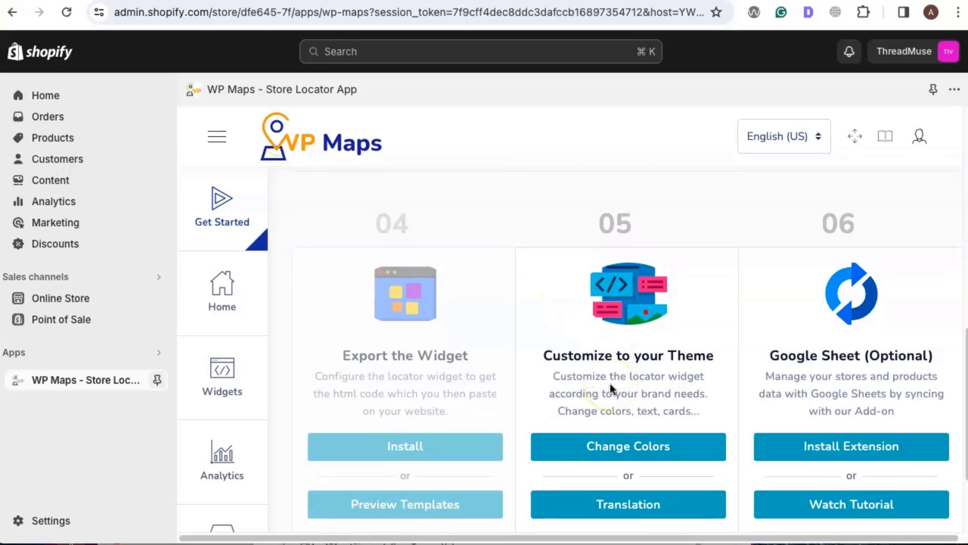
{"action": "left_click", "coordinate": [639, 449]}
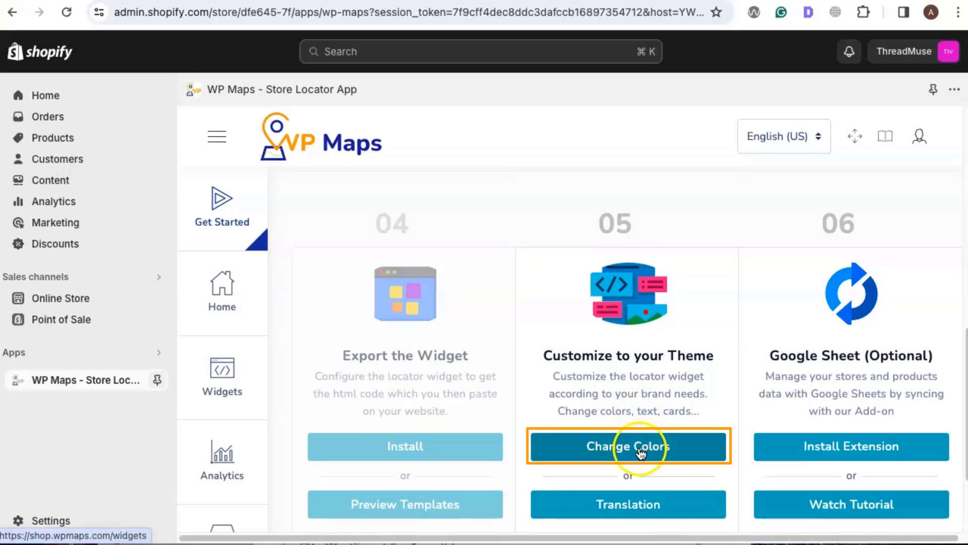
{"action": "scroll", "coordinate": [580, 419], "scroll_direction": "down", "scroll_amount": 4}
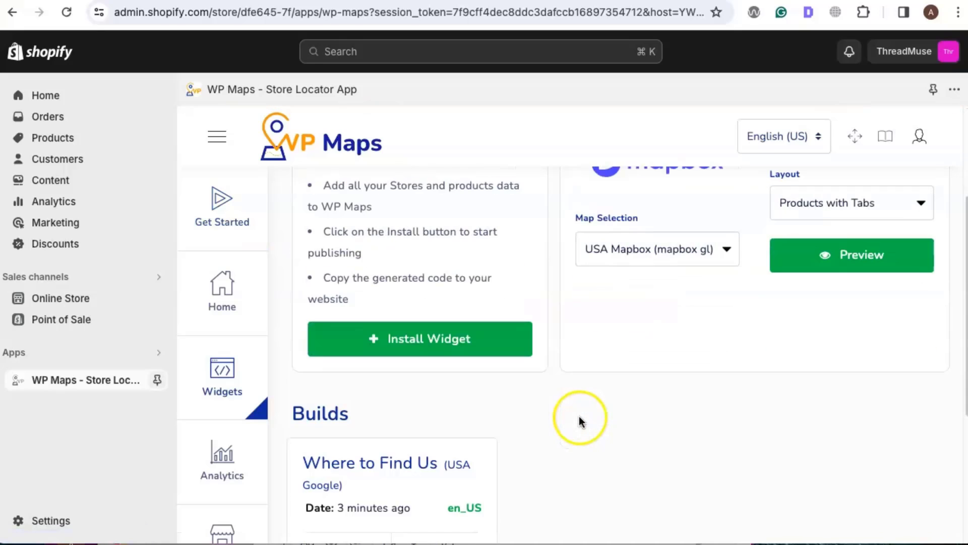
{"action": "scroll", "coordinate": [579, 415], "scroll_direction": "down", "scroll_amount": 5}
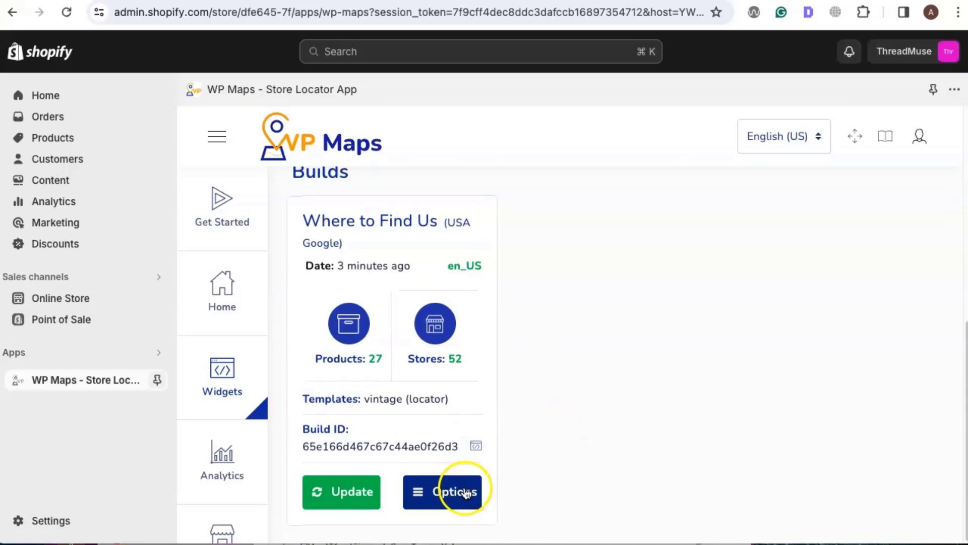
{"action": "left_click", "coordinate": [466, 494]}
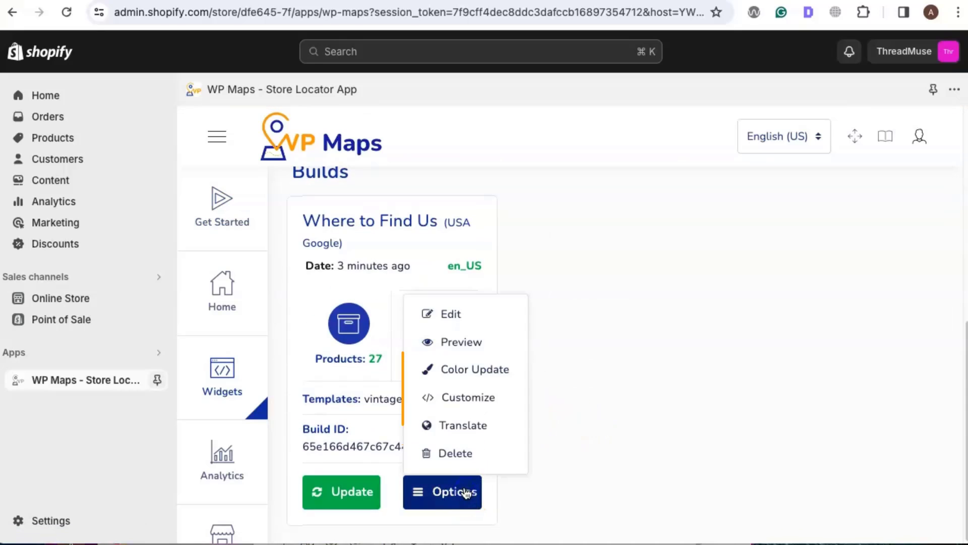
{"action": "left_click", "coordinate": [476, 434]}
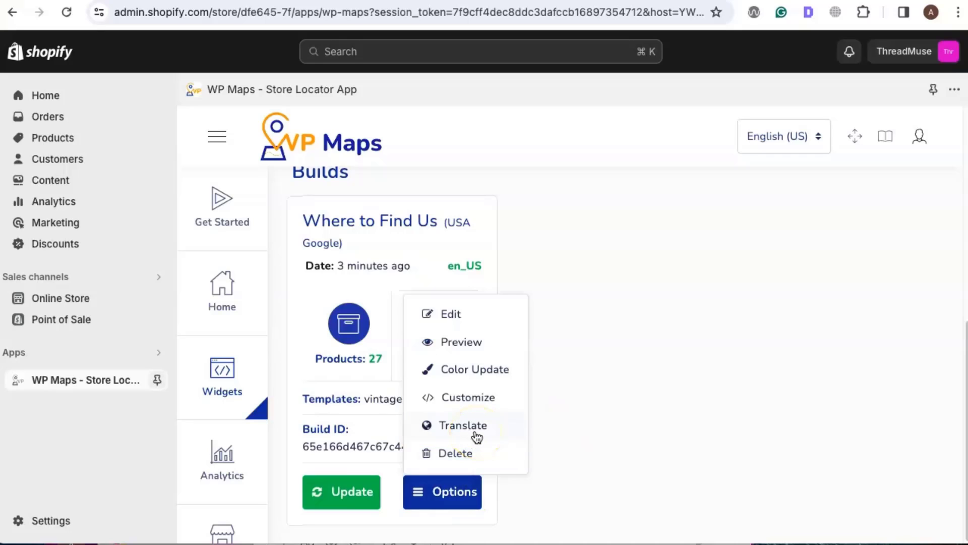